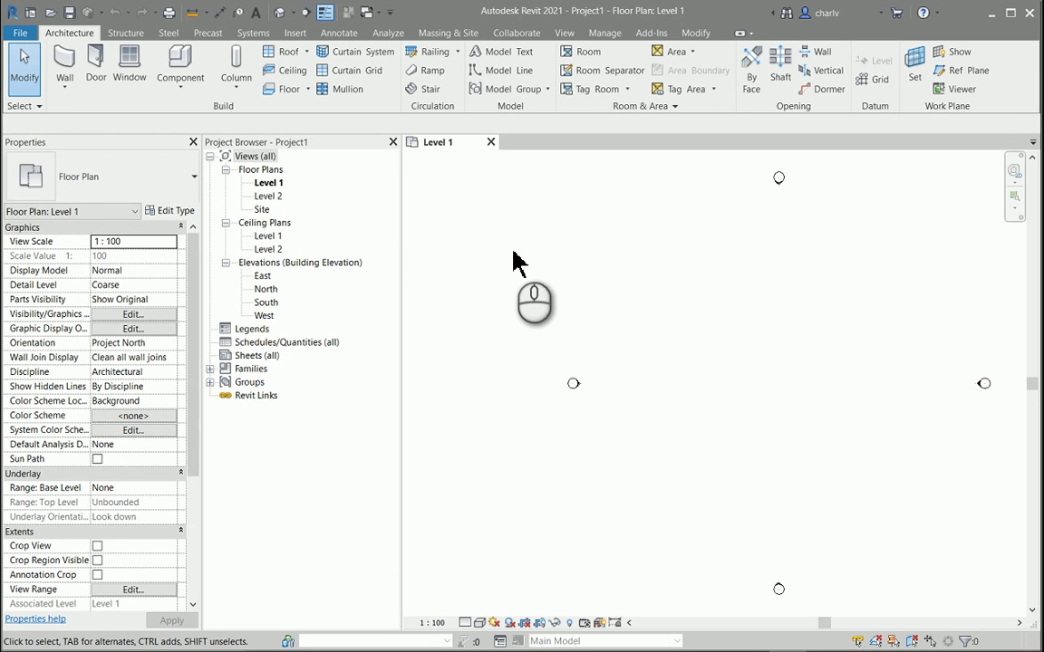
# Draw a horizontal Generic - 200mm wall about 13000 mm long on the Level 1 plan, with its height set to Level 2.
pyautogui.click(64, 89)
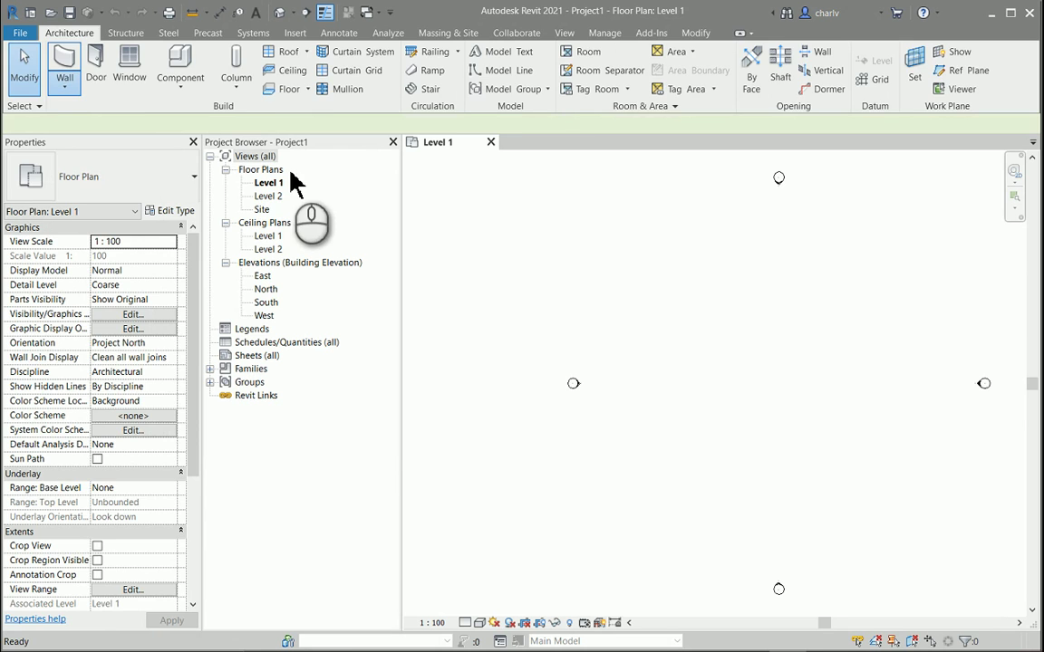
pyautogui.click(181, 126)
pyautogui.click(182, 150)
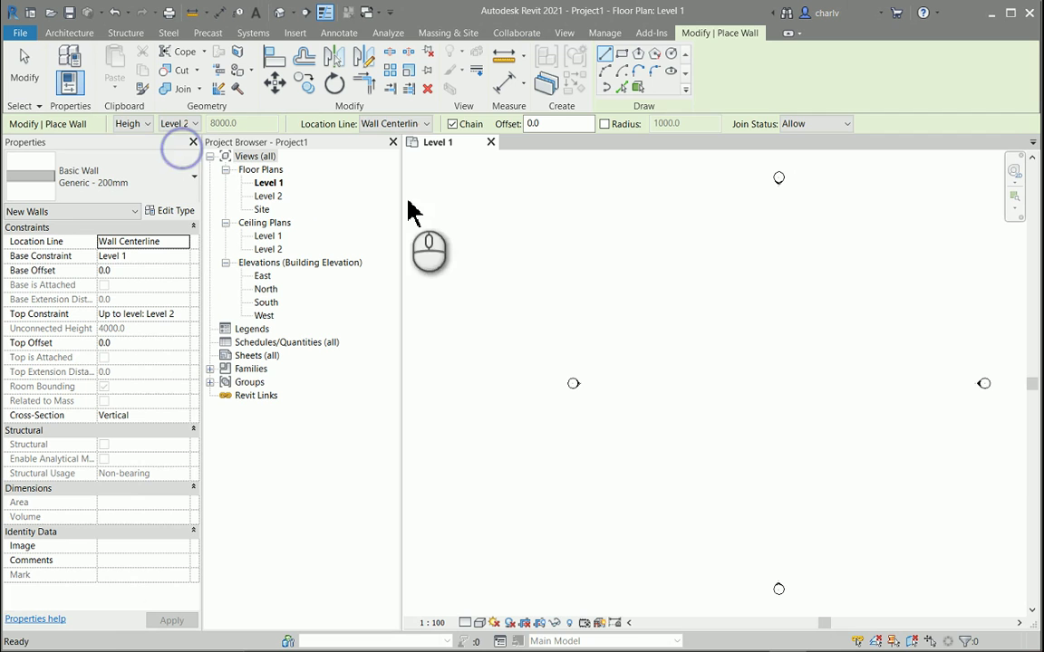
pyautogui.click(697, 371)
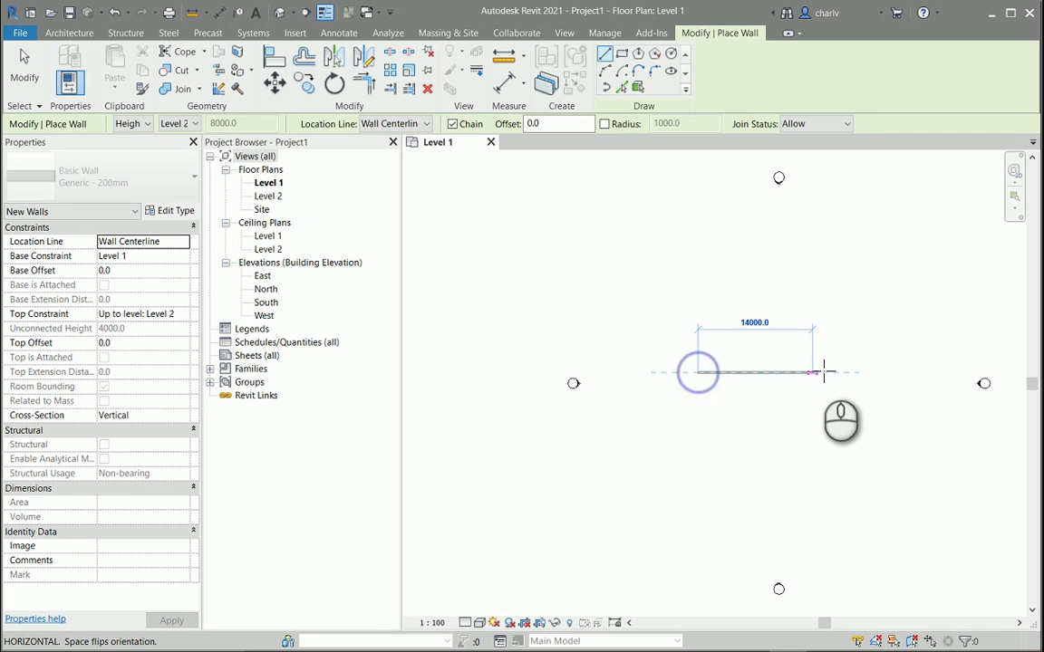
pyautogui.click(802, 369)
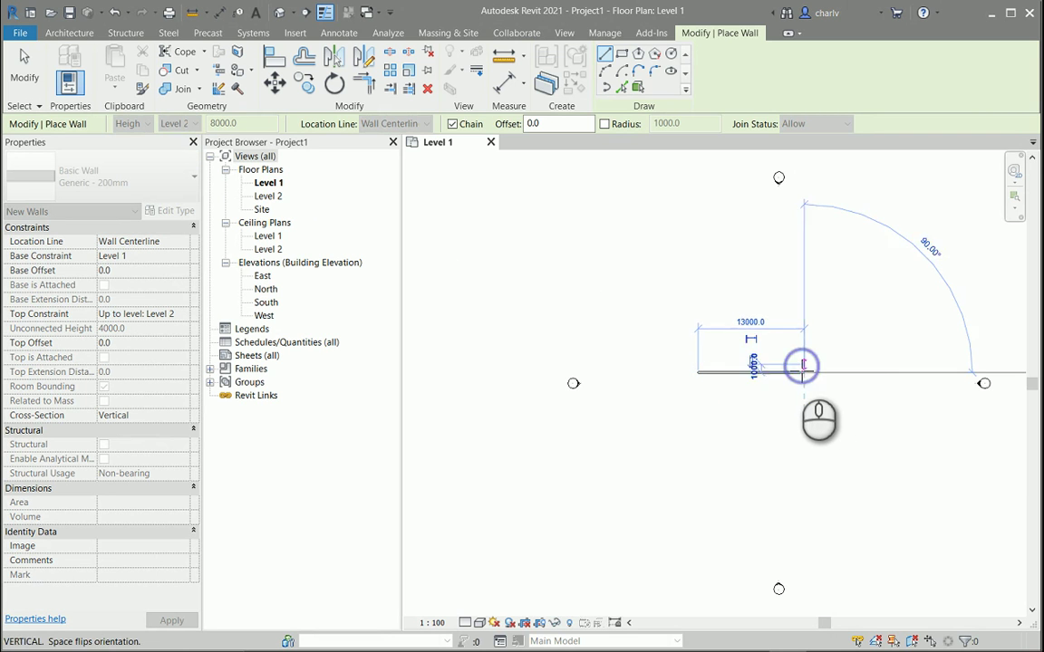
pyautogui.press('Escape')
pyautogui.press('Escape')
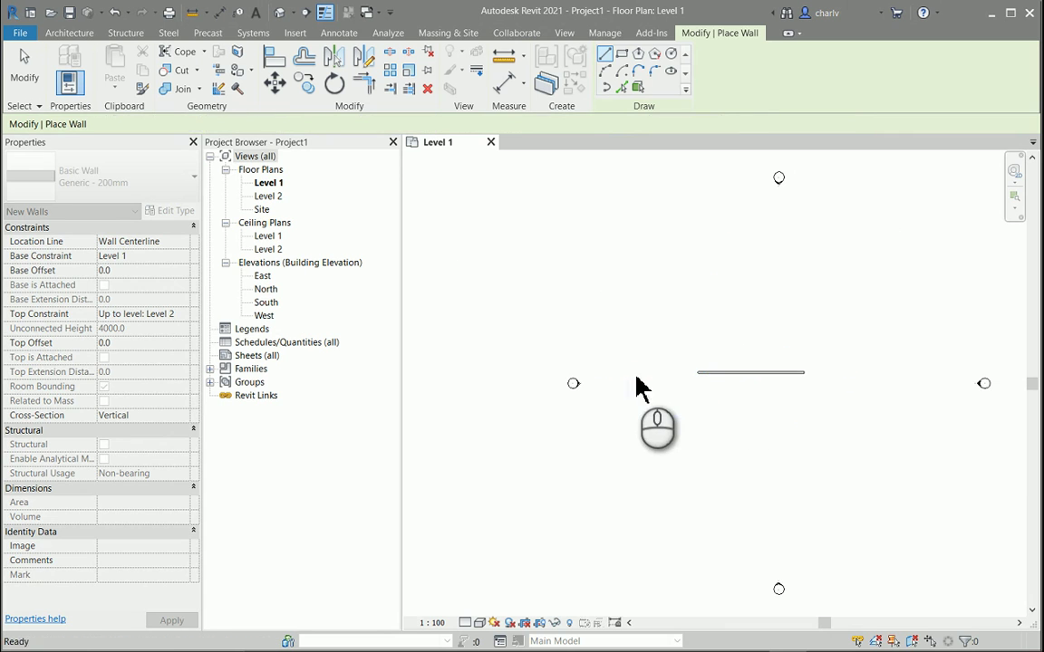
# In the default 3D view, change the wall's cross-section to Slanted.
pyautogui.click(281, 13)
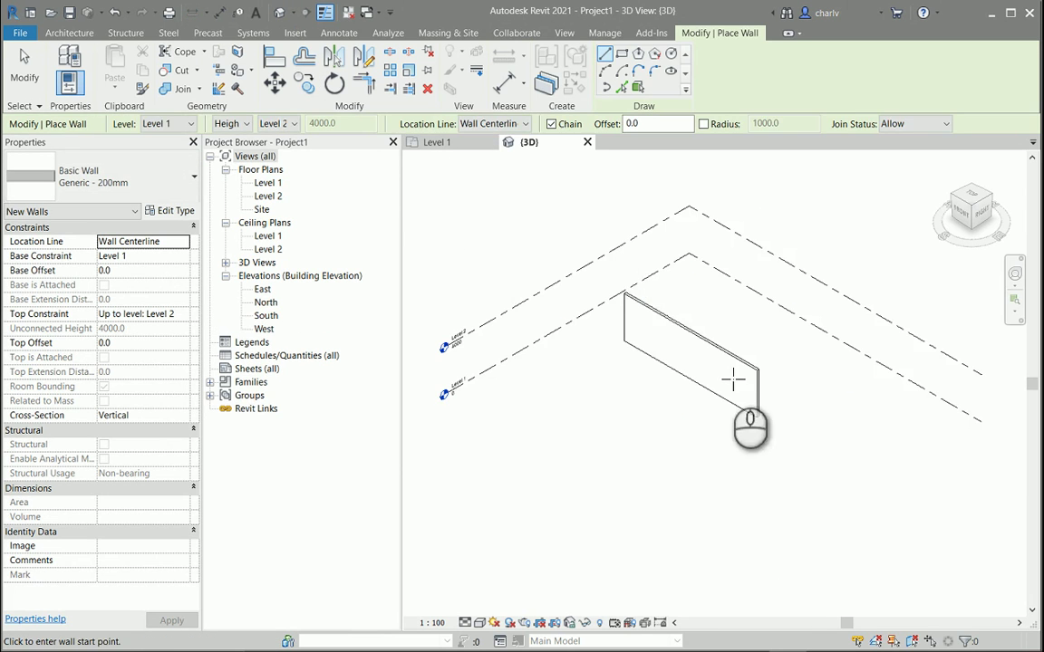
pyautogui.scroll(3, 734, 380)
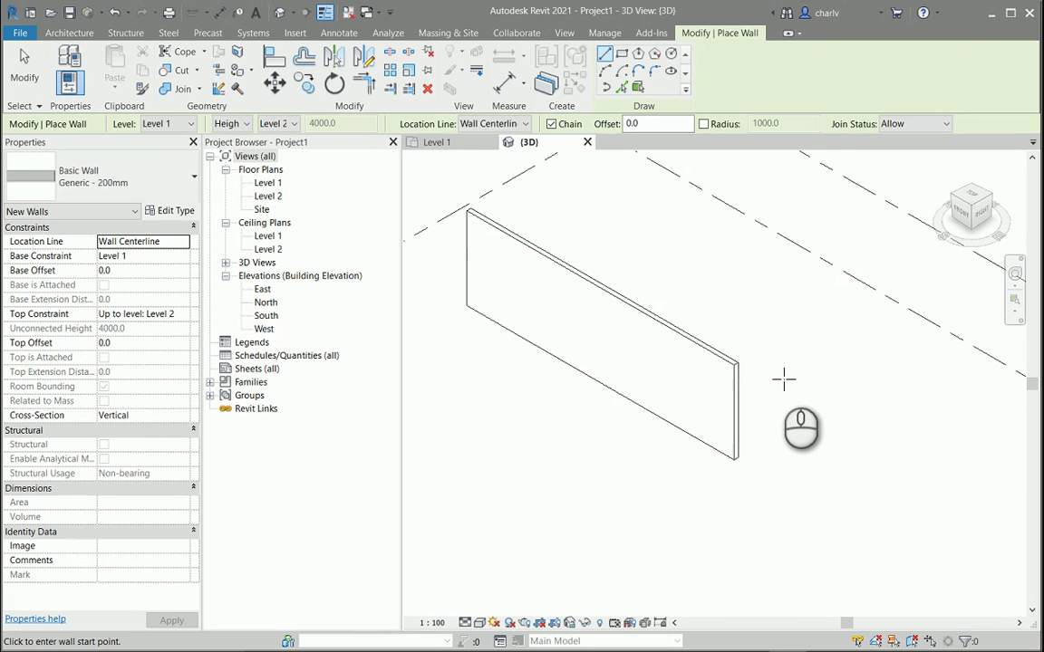
pyautogui.press('Escape')
pyautogui.press('Escape')
pyautogui.click(688, 342)
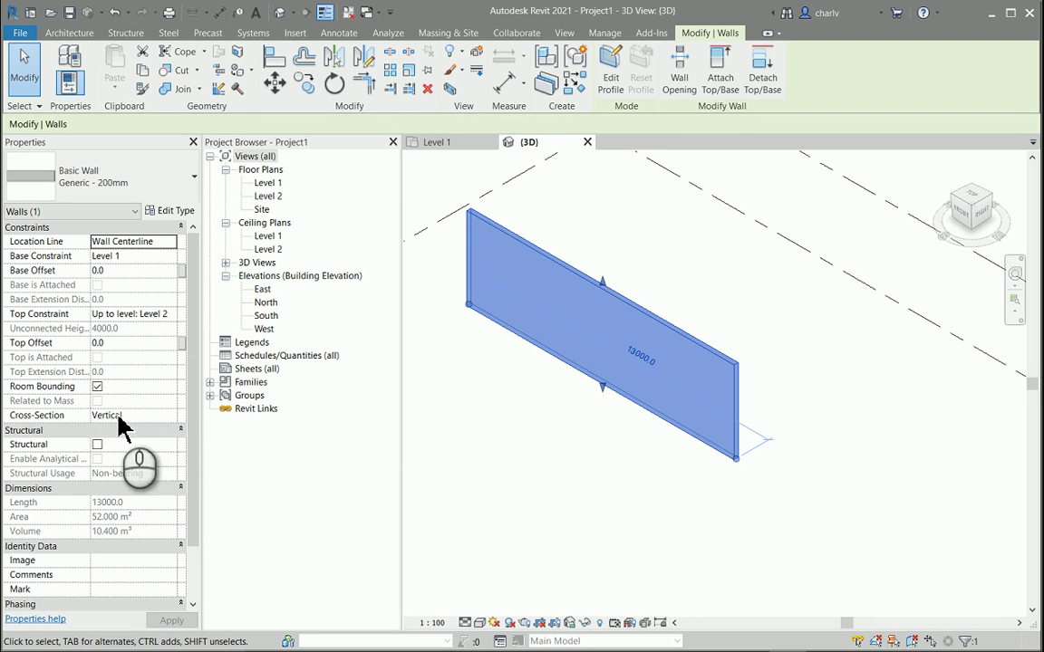
pyautogui.click(150, 414)
pyautogui.click(170, 415)
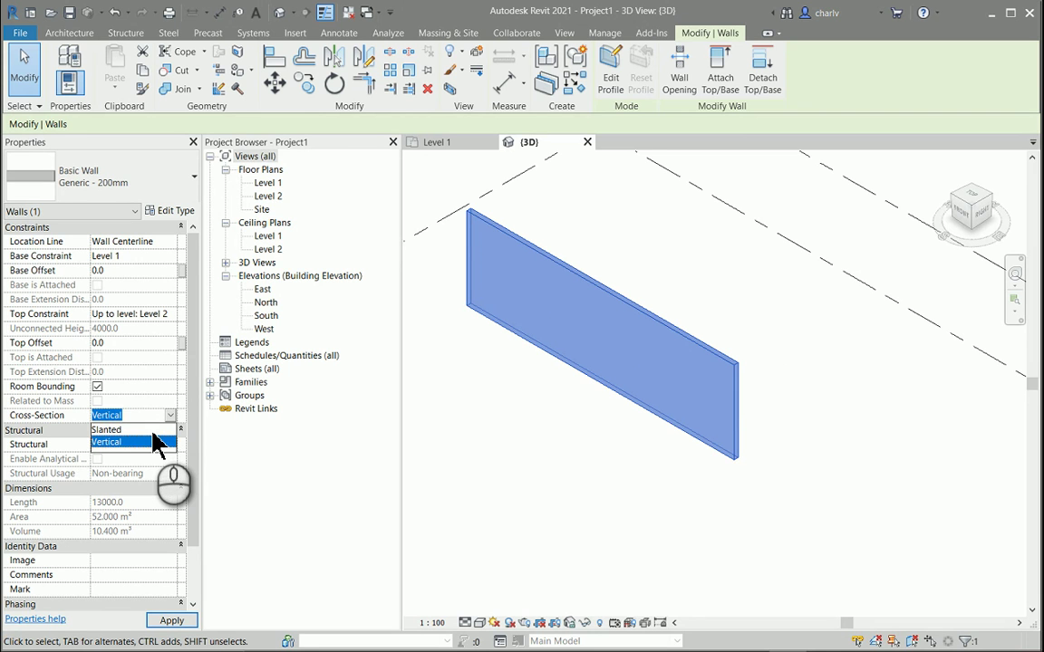
pyautogui.click(150, 430)
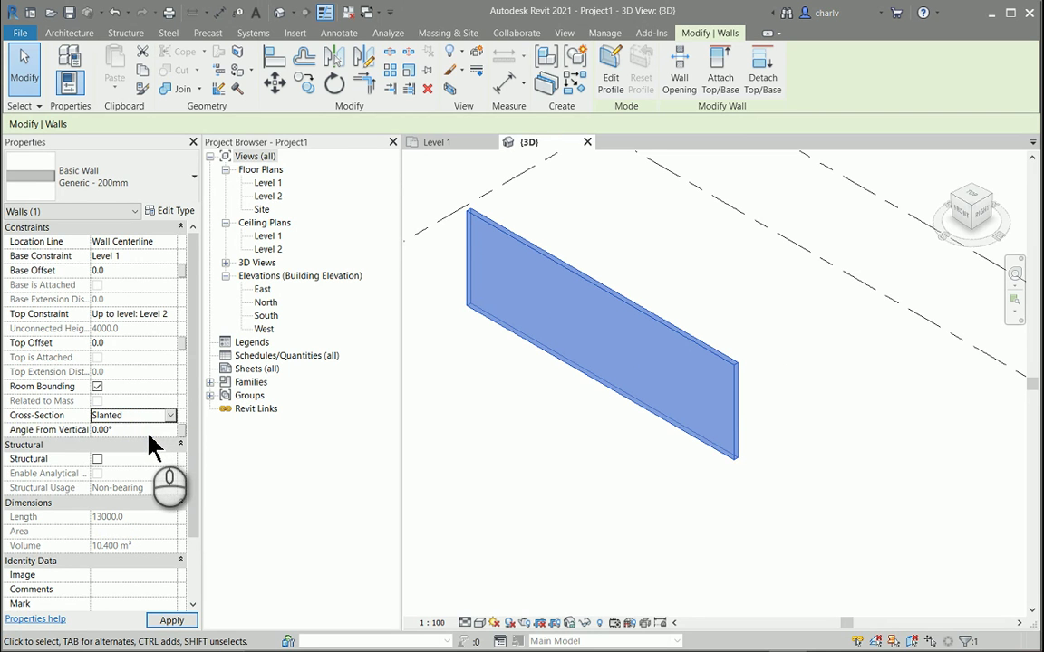
# Try a 10° angle from vertical on the slanted wall, and return the angle to 0°.
pyautogui.click(148, 431)
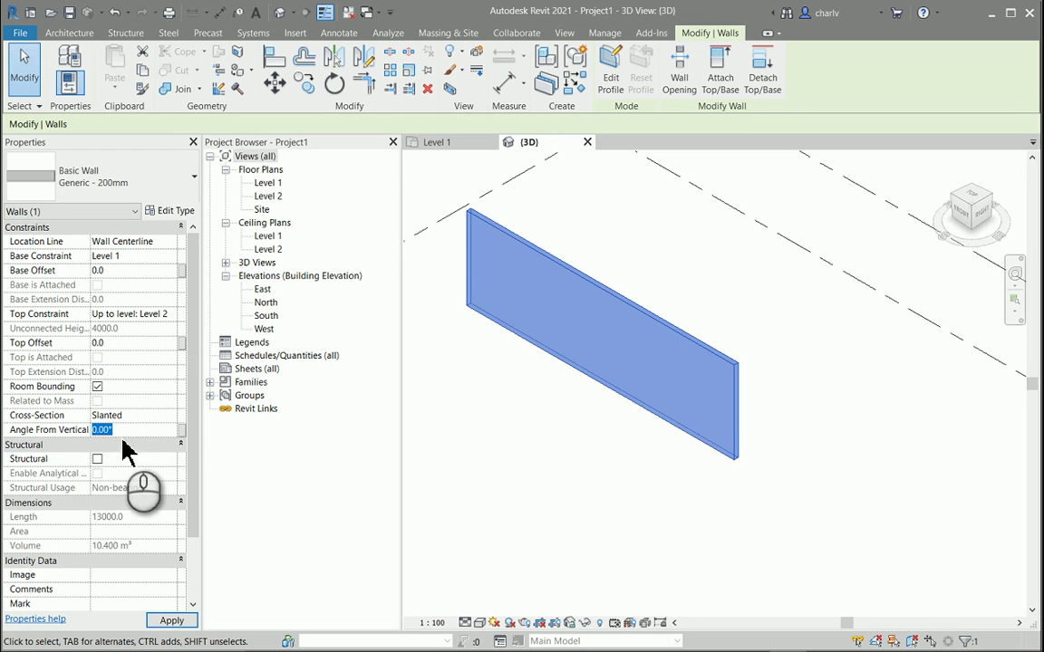
pyautogui.write('10')
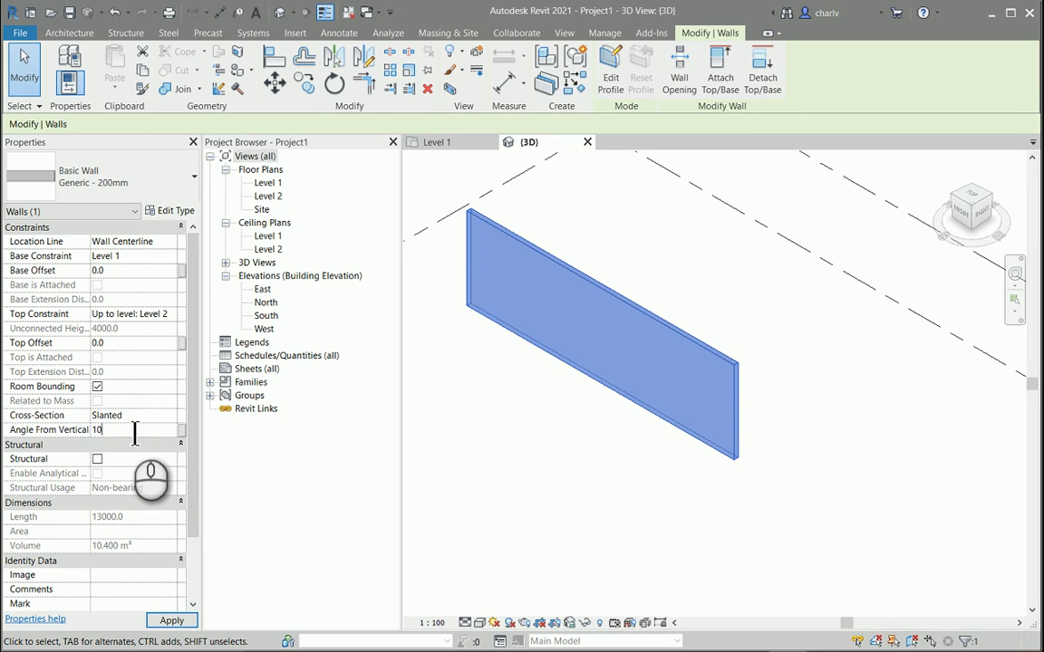
pyautogui.press('Return')
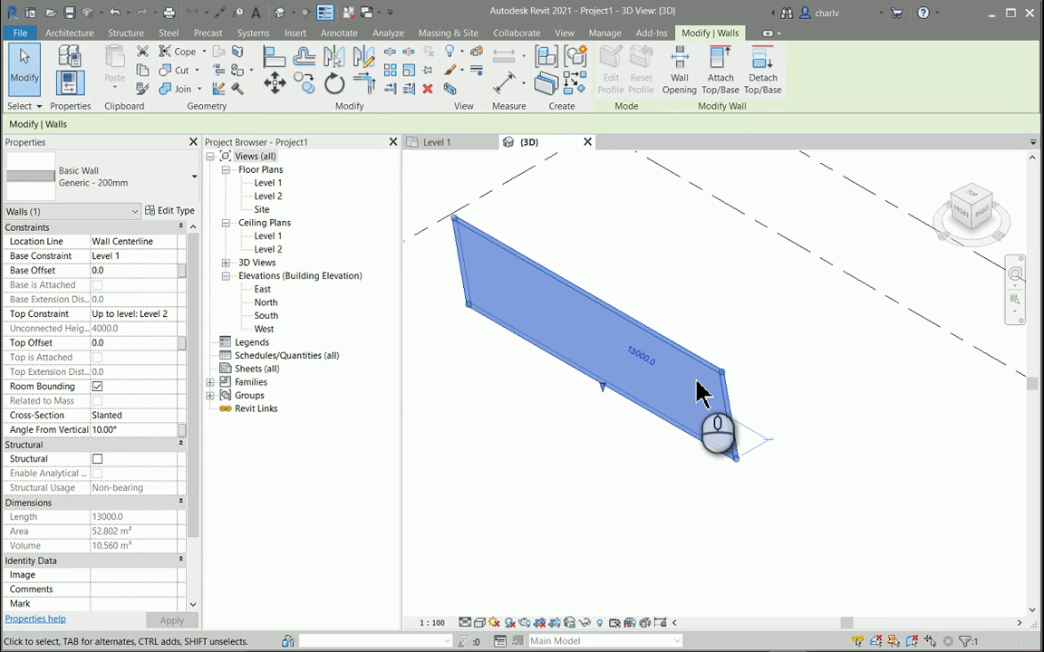
pyautogui.click(154, 430)
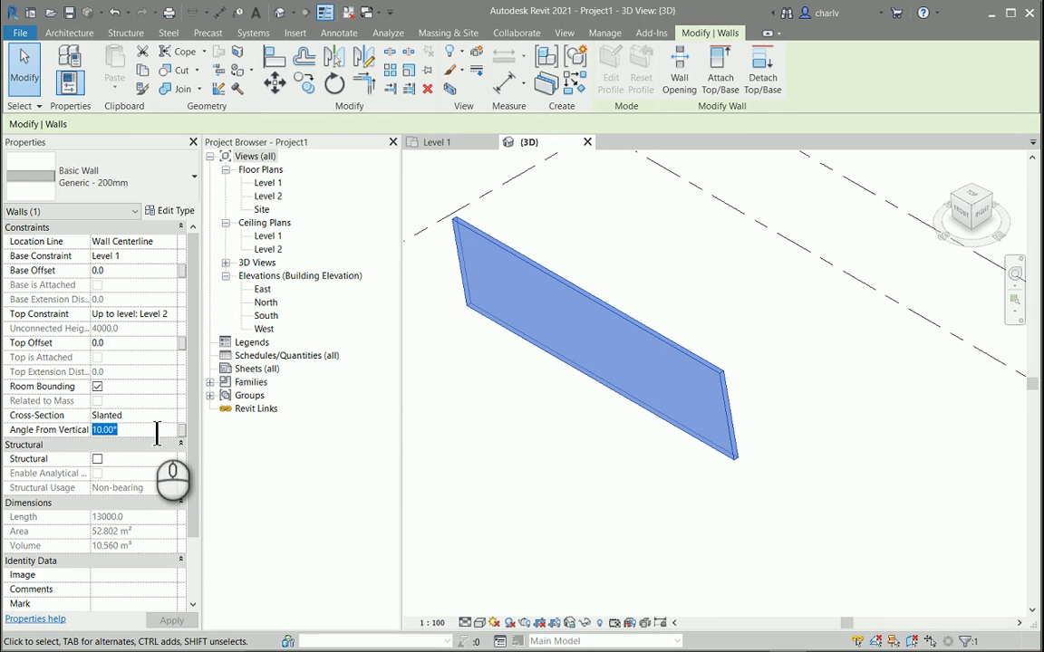
pyautogui.write('0')
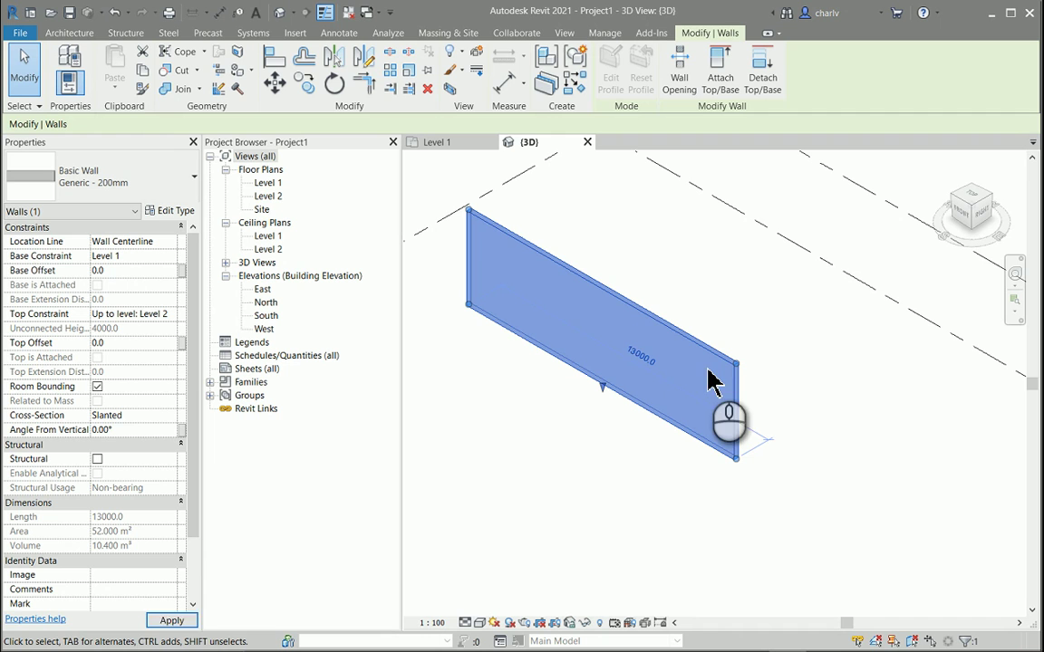
# Set the slanted wall's angle from vertical to -10° and deselect the wall.
pyautogui.click(145, 431)
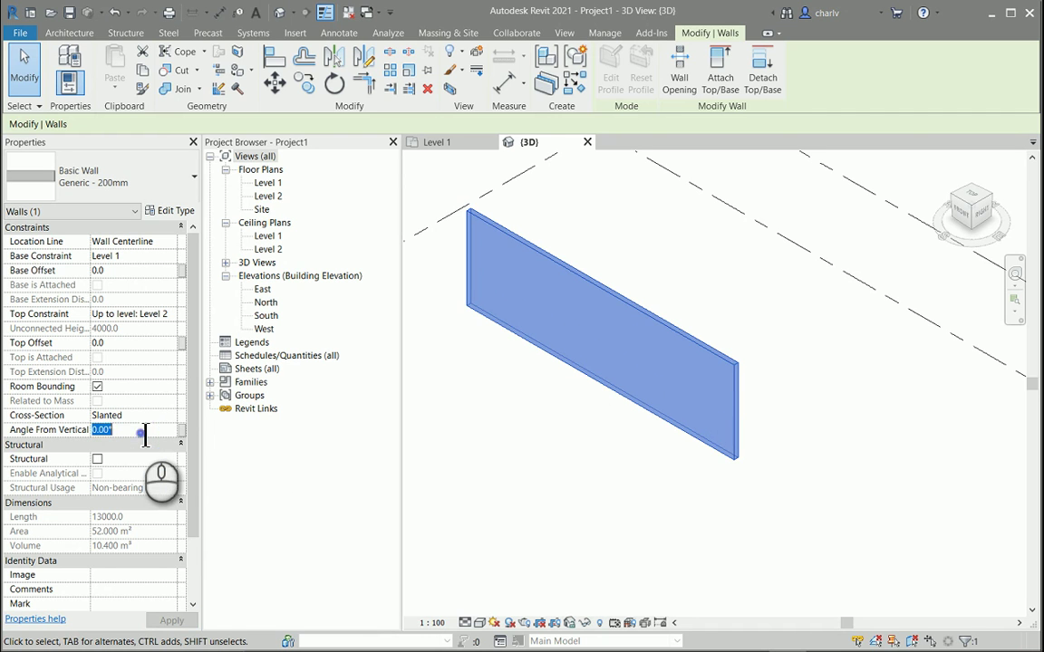
pyautogui.write('-10')
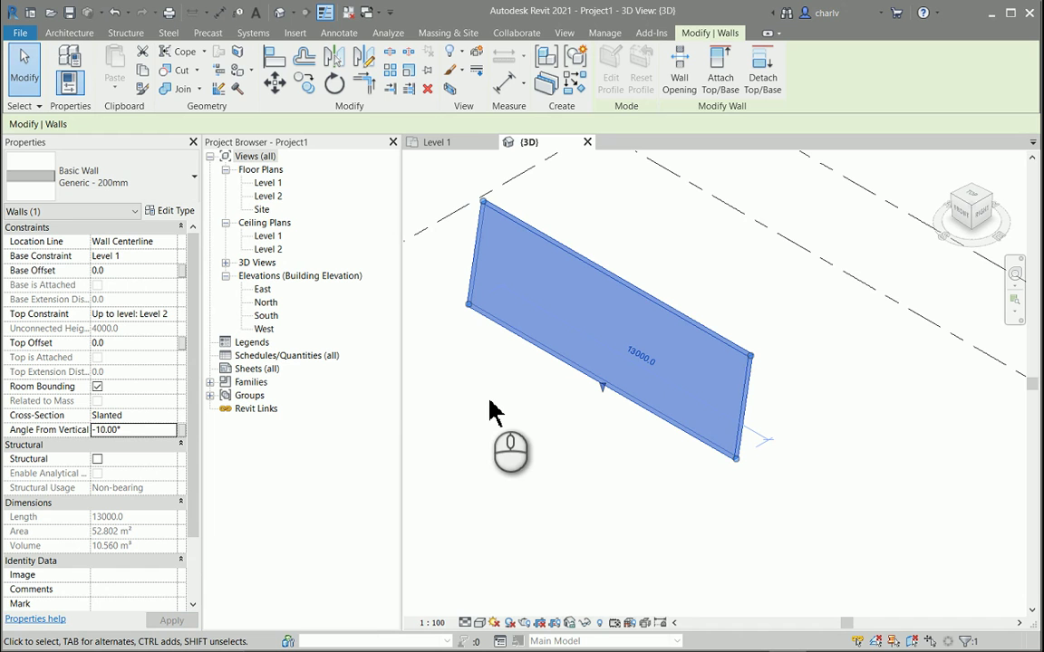
pyautogui.scroll(1, 489, 412)
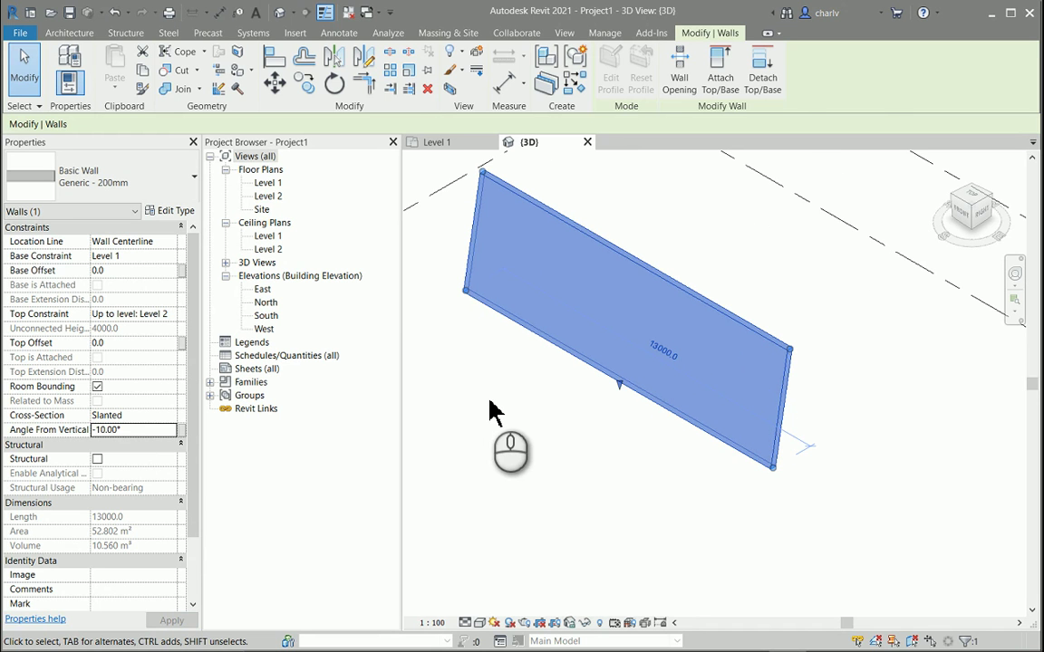
pyautogui.click(489, 412)
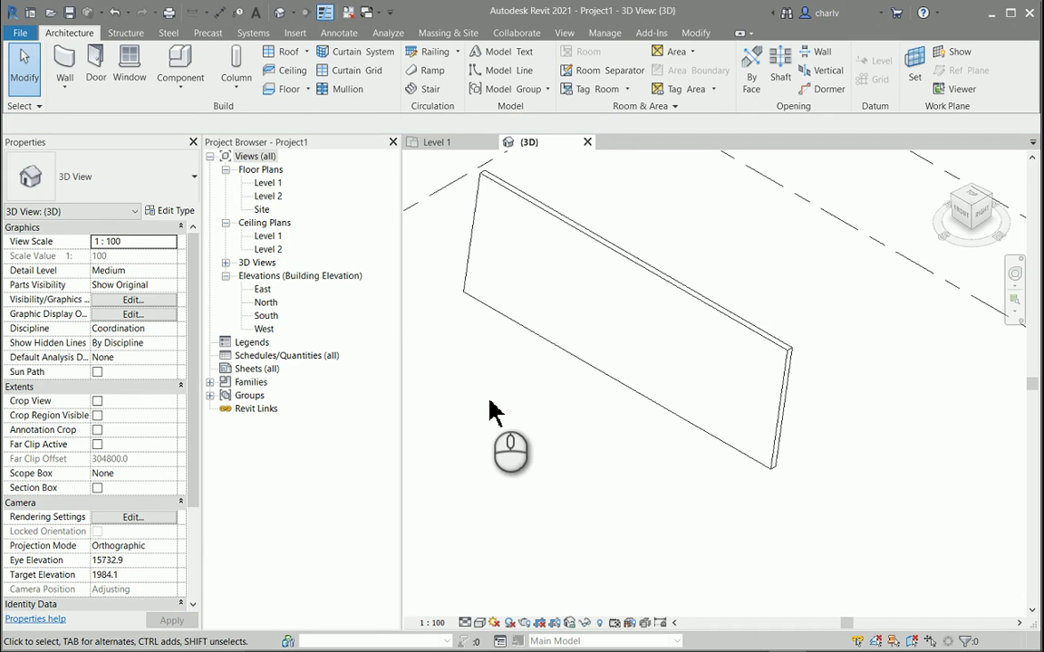
# On the Level 1 plan, place two M_Window-Casement-Double 1050 x 1350mm windows, about 3200 mm from the wall's left end and 3850 mm from its right end.
pyautogui.doubleClick(269, 183)
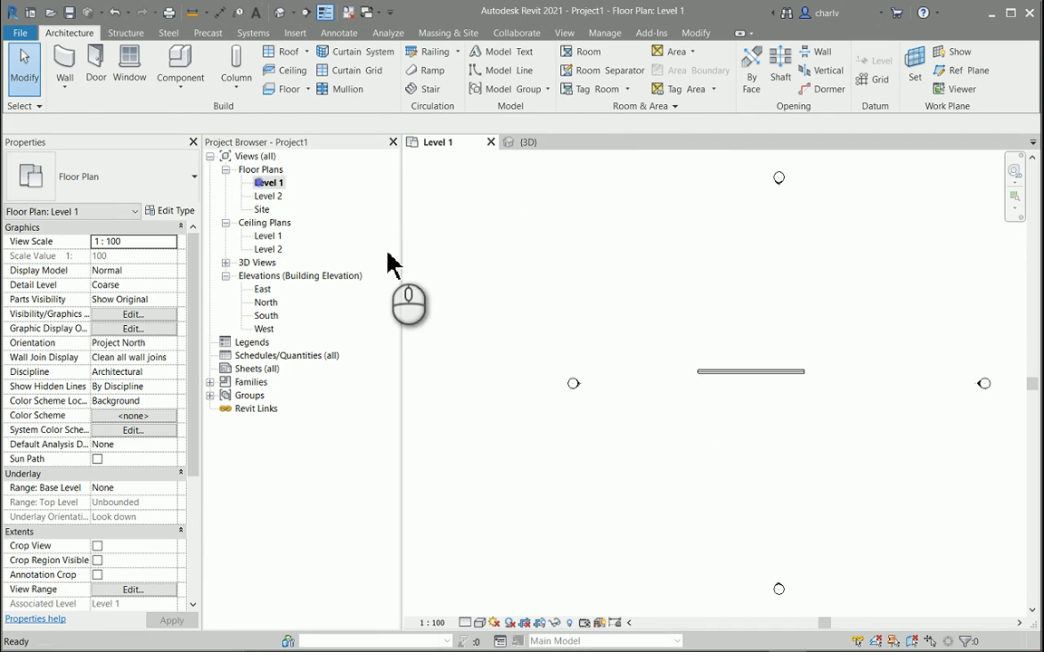
pyautogui.click(131, 71)
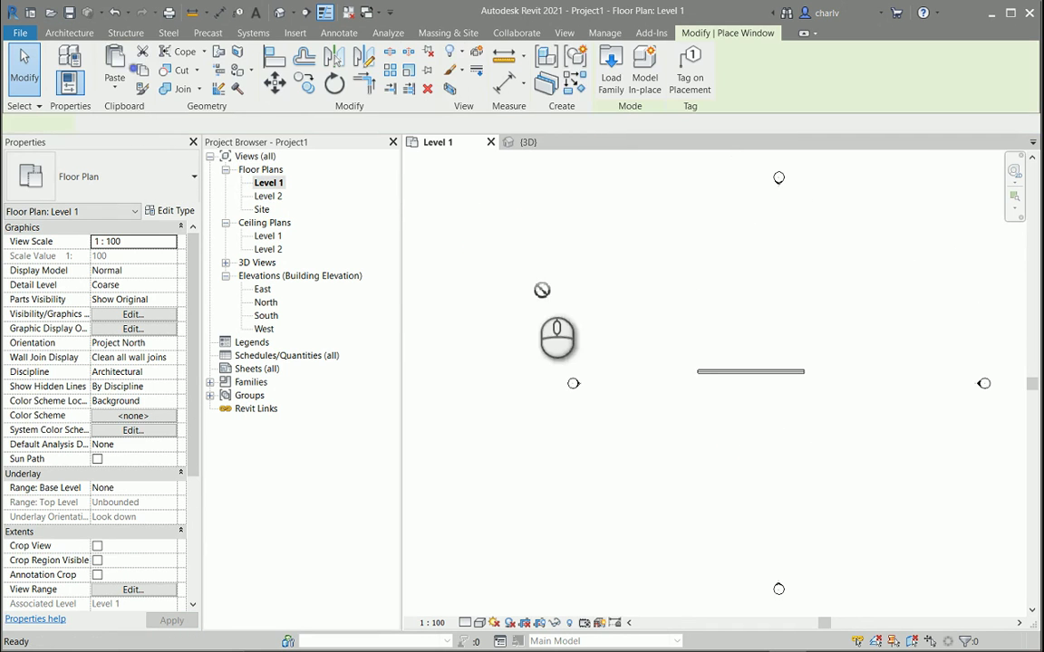
pyautogui.scroll(4, 725, 374)
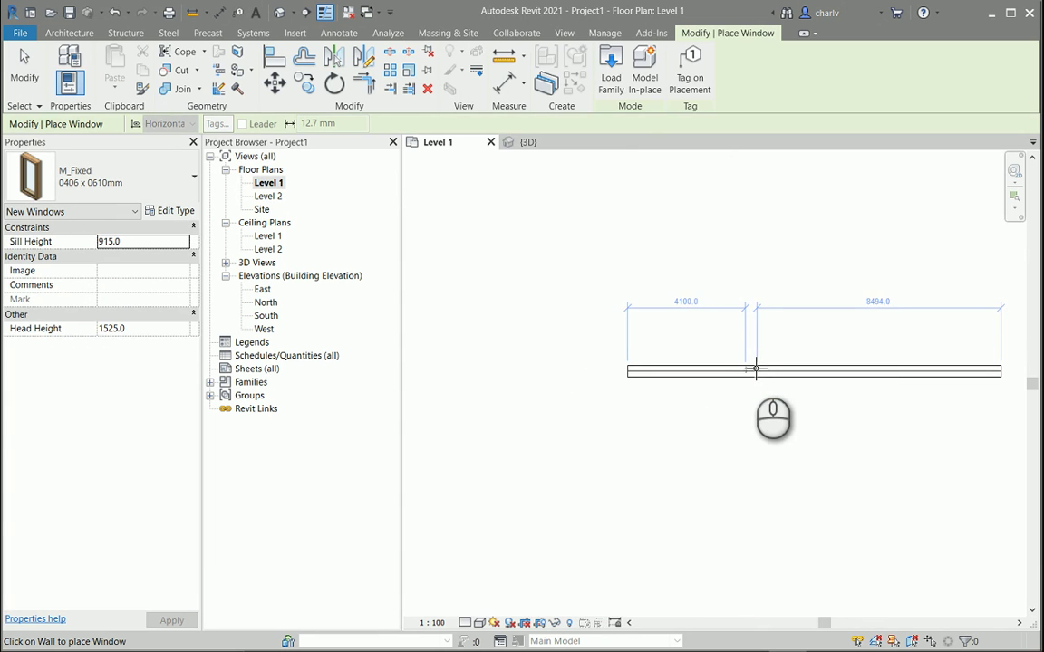
pyautogui.click(179, 190)
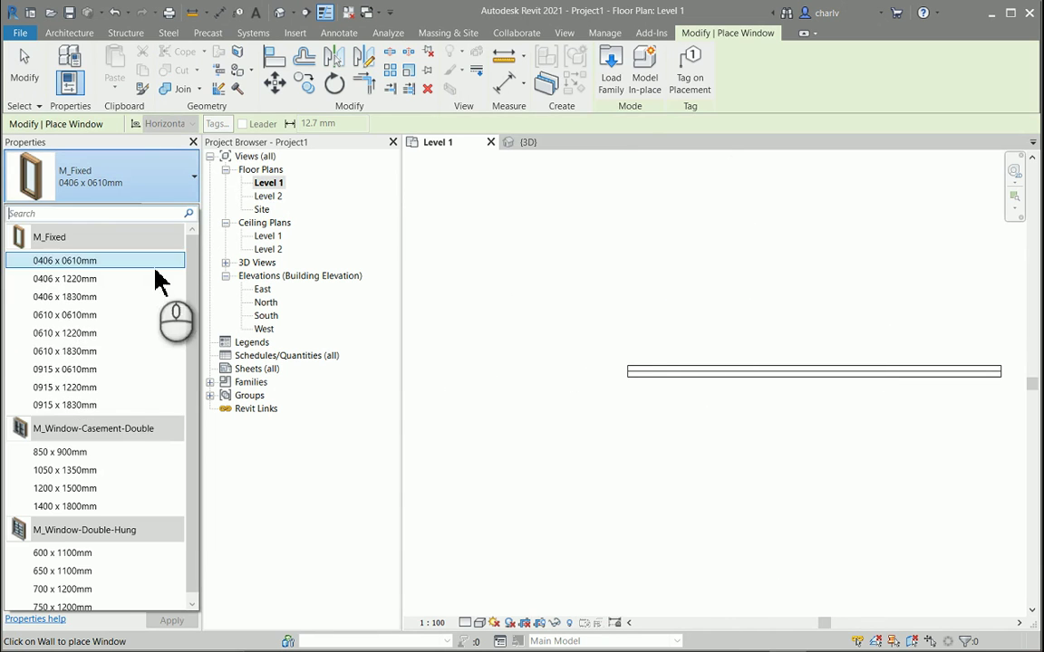
pyautogui.click(140, 470)
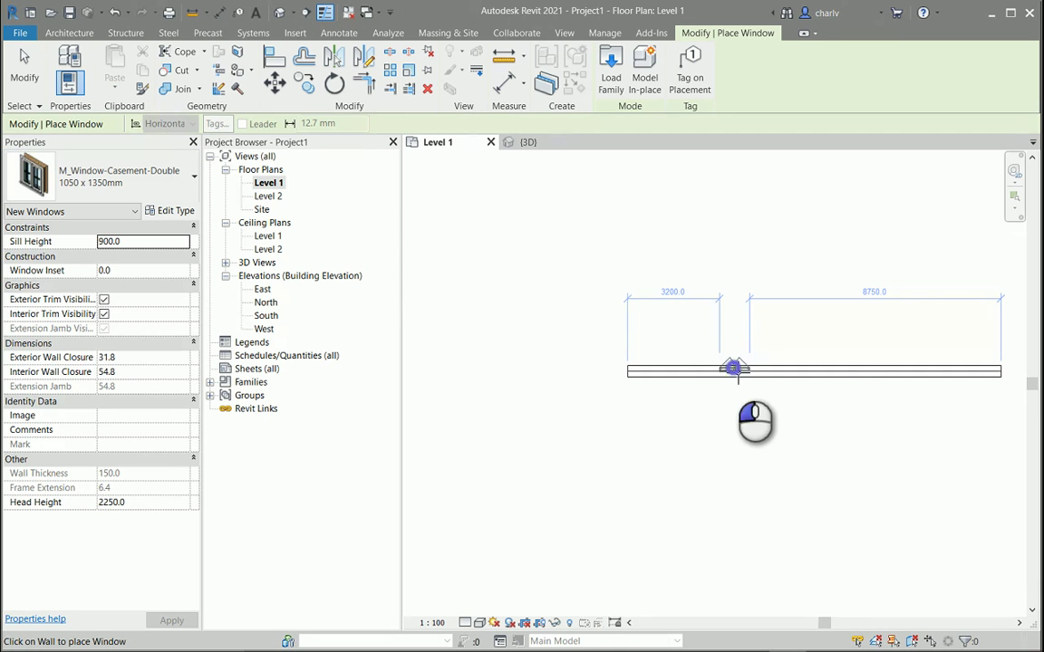
pyautogui.click(734, 369)
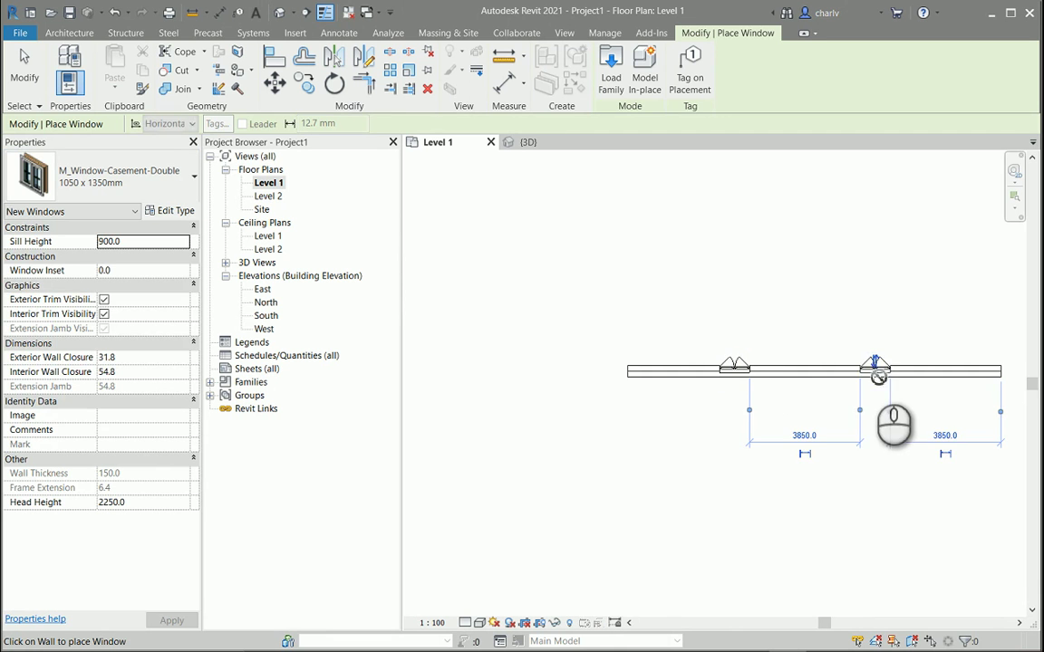
pyautogui.click(877, 376)
# In the 3D view, set the orientation of the window nearer the wall's right end to Slanted.
pyautogui.click(279, 13)
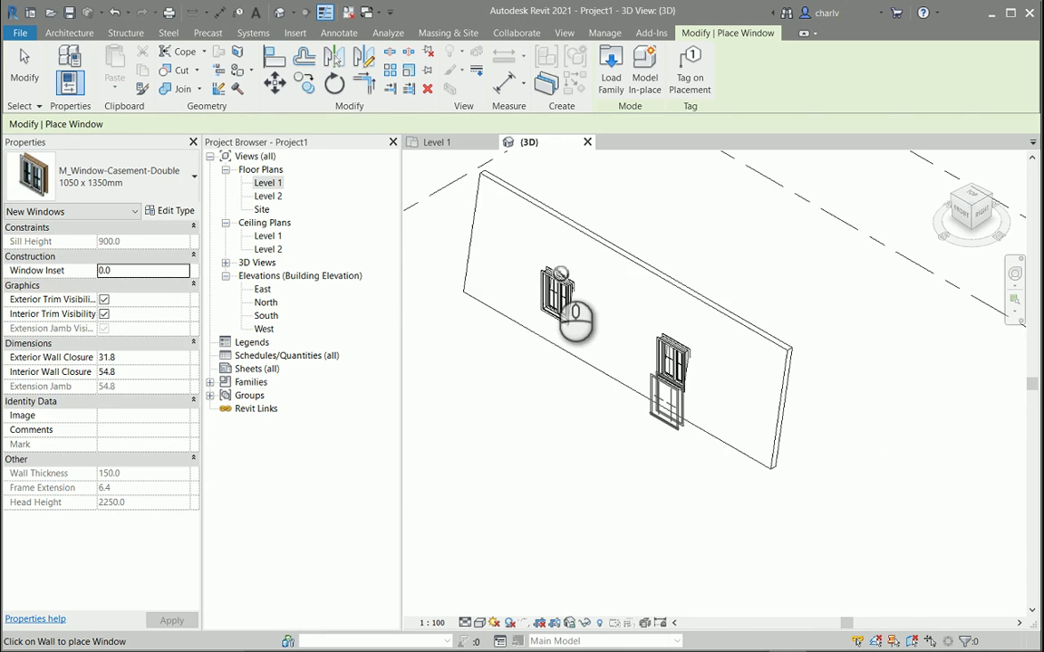
pyautogui.press('Escape')
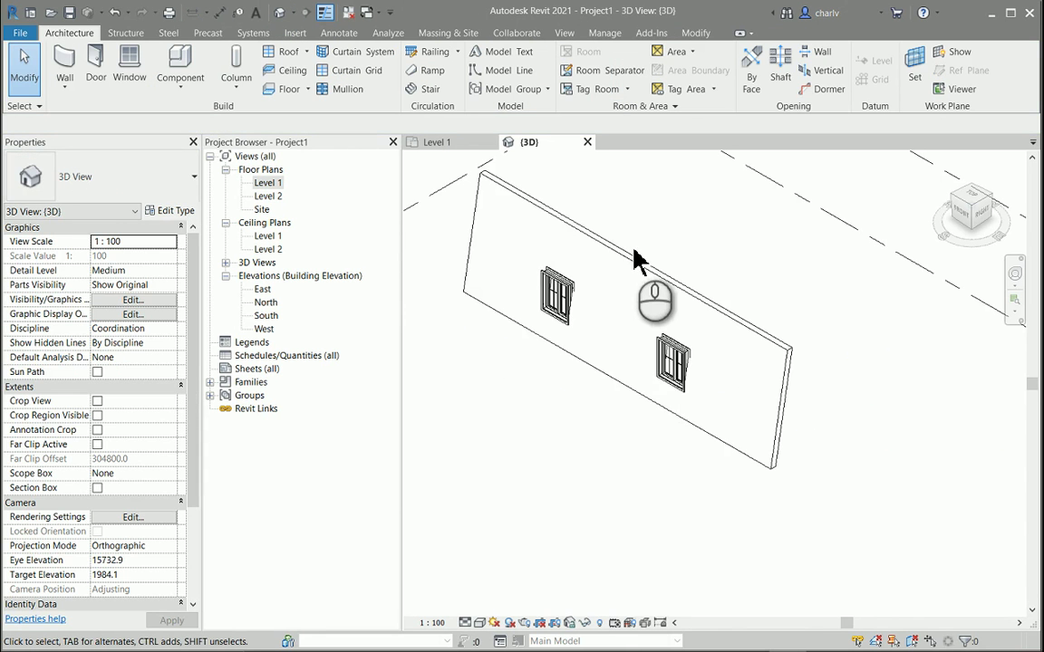
pyautogui.scroll(2, 633, 257)
pyautogui.moveTo(638, 247); pyautogui.dragTo(722, 228, button='middle')
pyautogui.scroll(1, 722, 228)
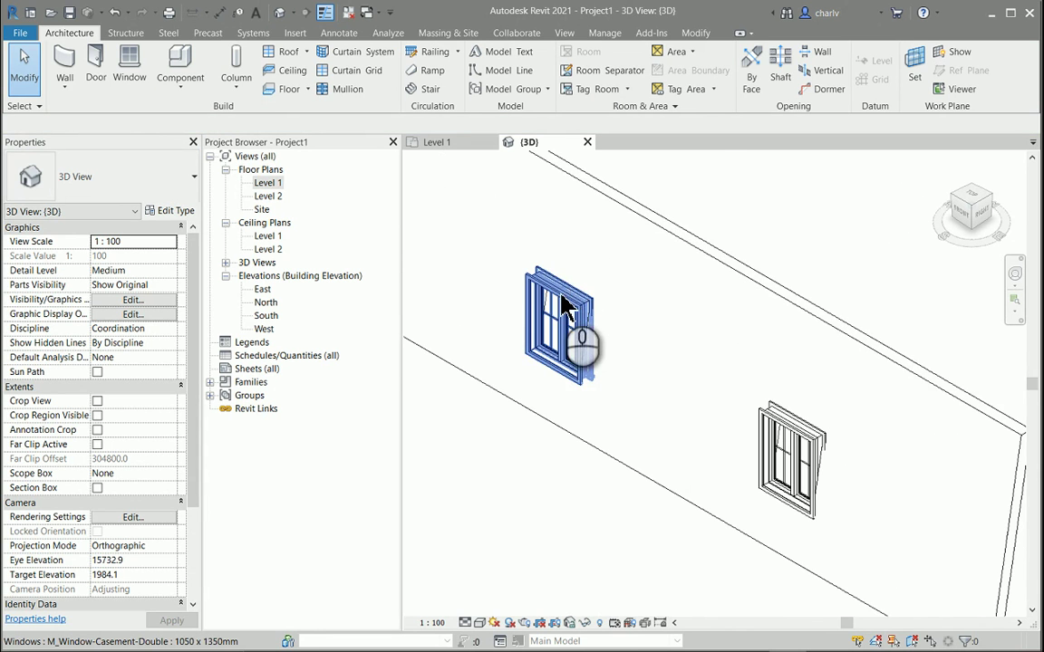
pyautogui.moveTo(561, 306); pyautogui.dragTo(460, 262, button='middle')
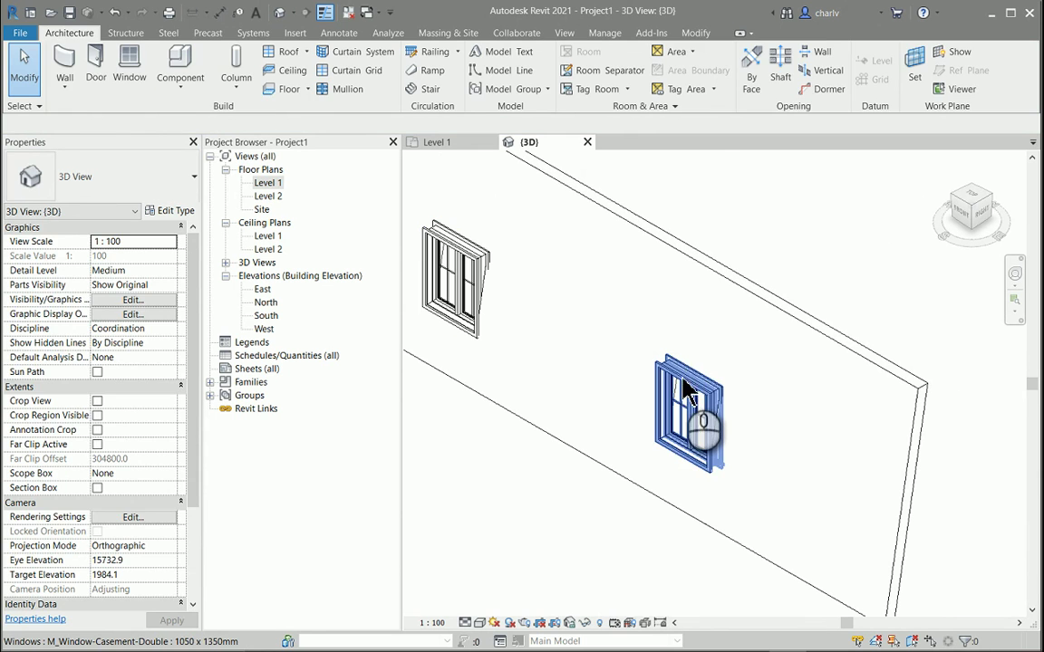
pyautogui.click(684, 388)
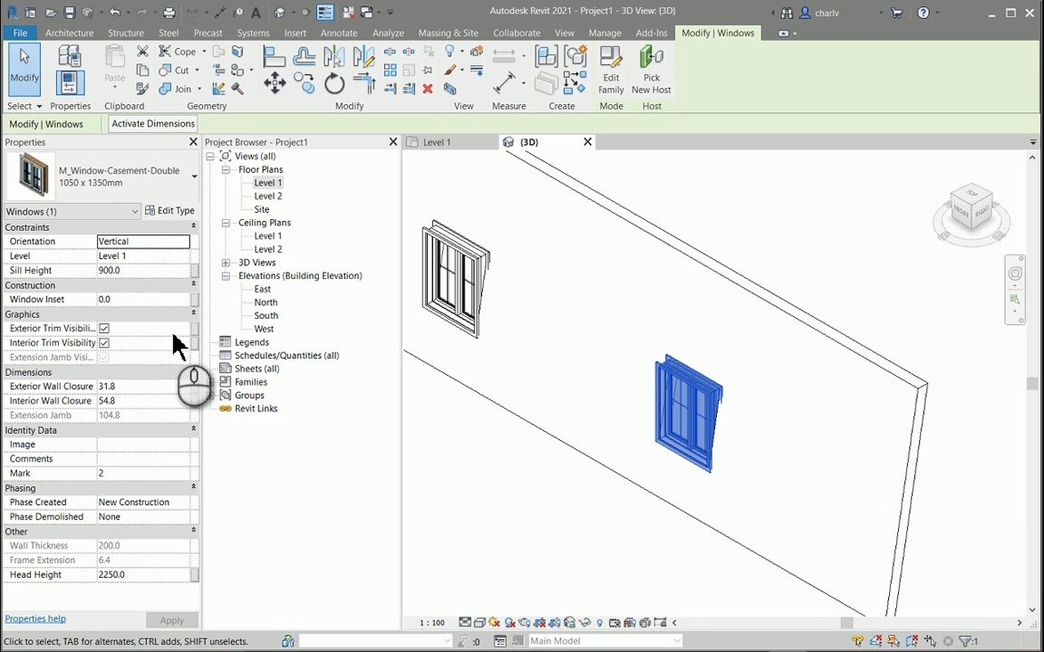
pyautogui.click(178, 241)
pyautogui.click(183, 241)
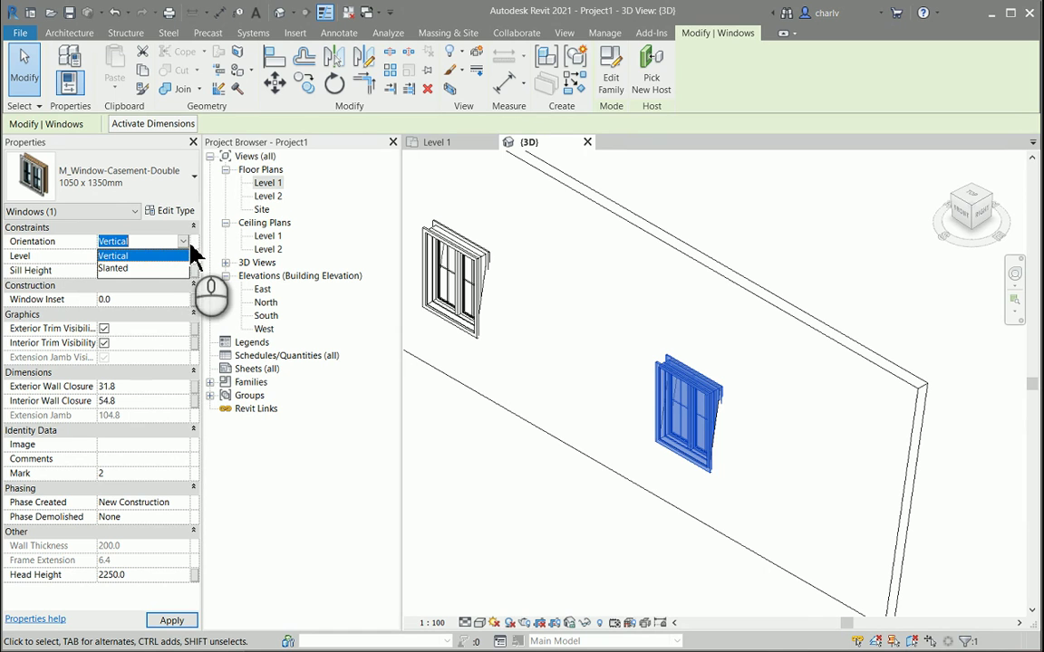
pyautogui.click(175, 269)
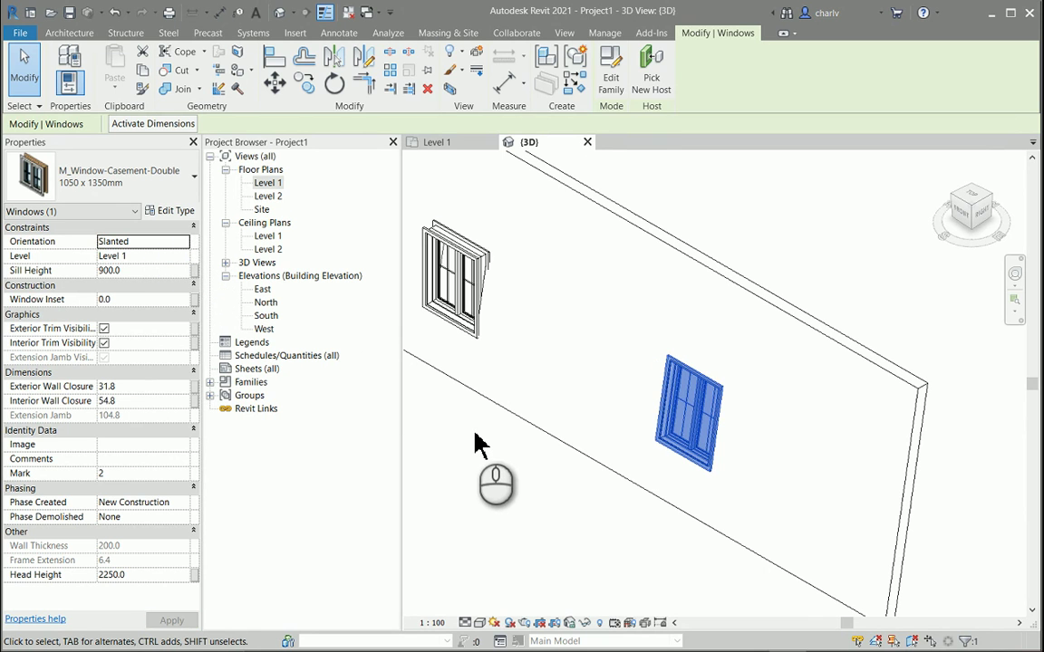
# Set the other window's orientation to Slanted as well and deselect it.
pyautogui.click(459, 291)
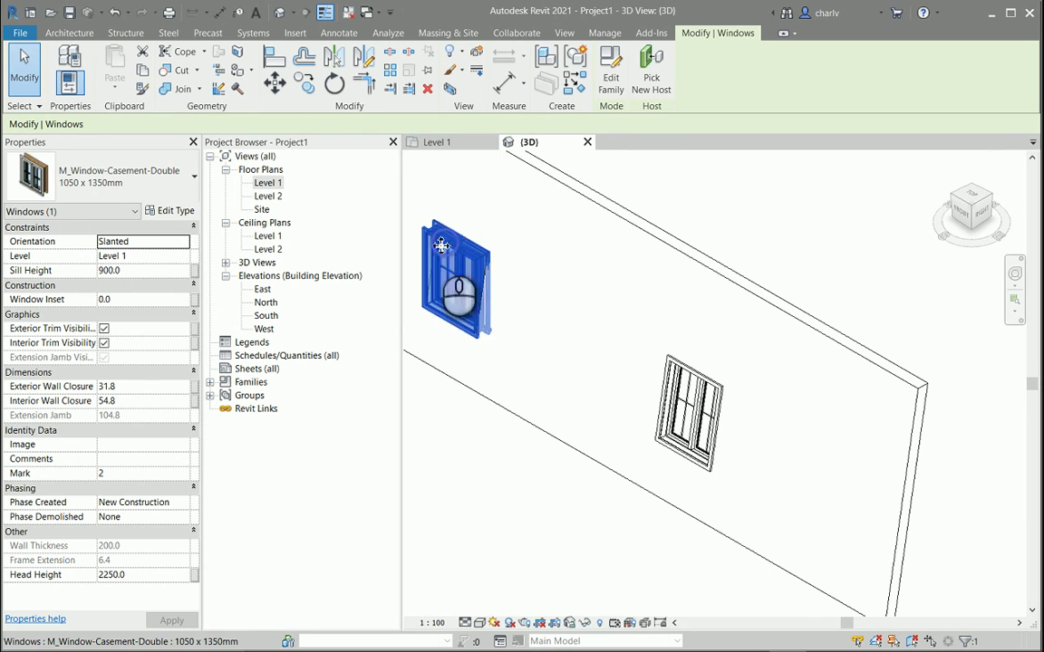
pyautogui.click(186, 241)
pyautogui.click(175, 269)
pyautogui.click(501, 465)
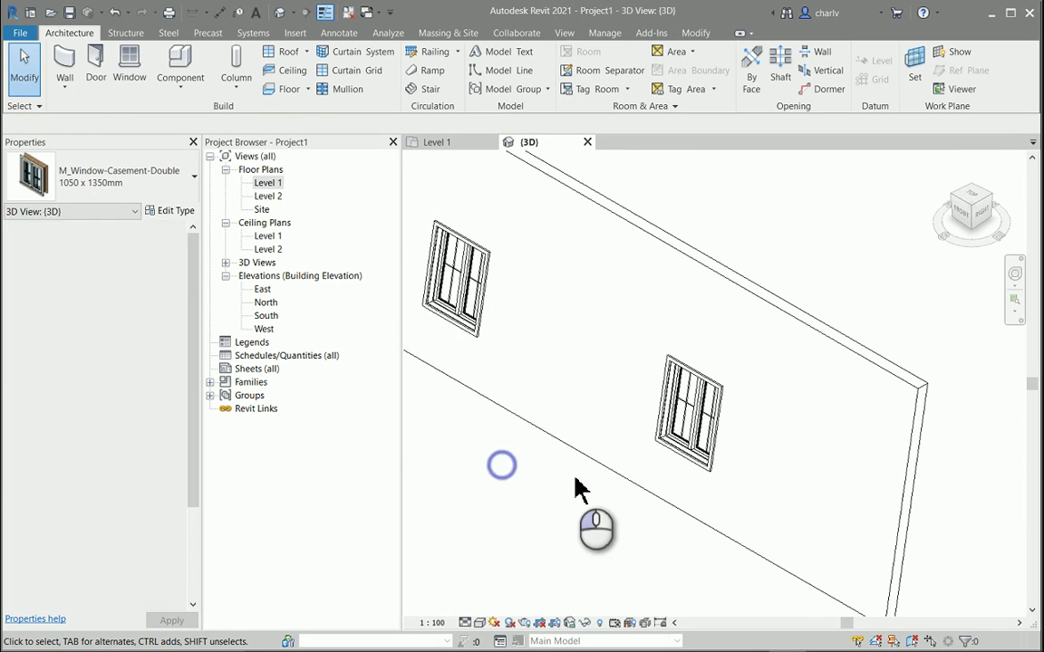
pyautogui.moveTo(579, 489); pyautogui.dragTo(550, 433, button='middle')
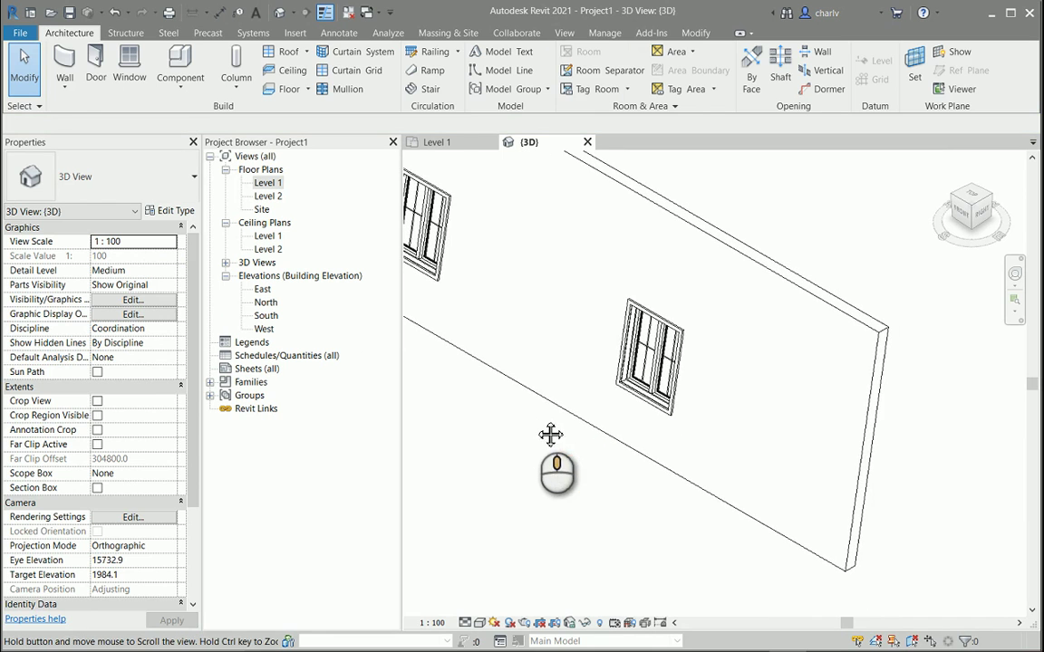
# Set the angle from vertical of the straight slanted wall with the two windows to 0°.
pyautogui.click(771, 270)
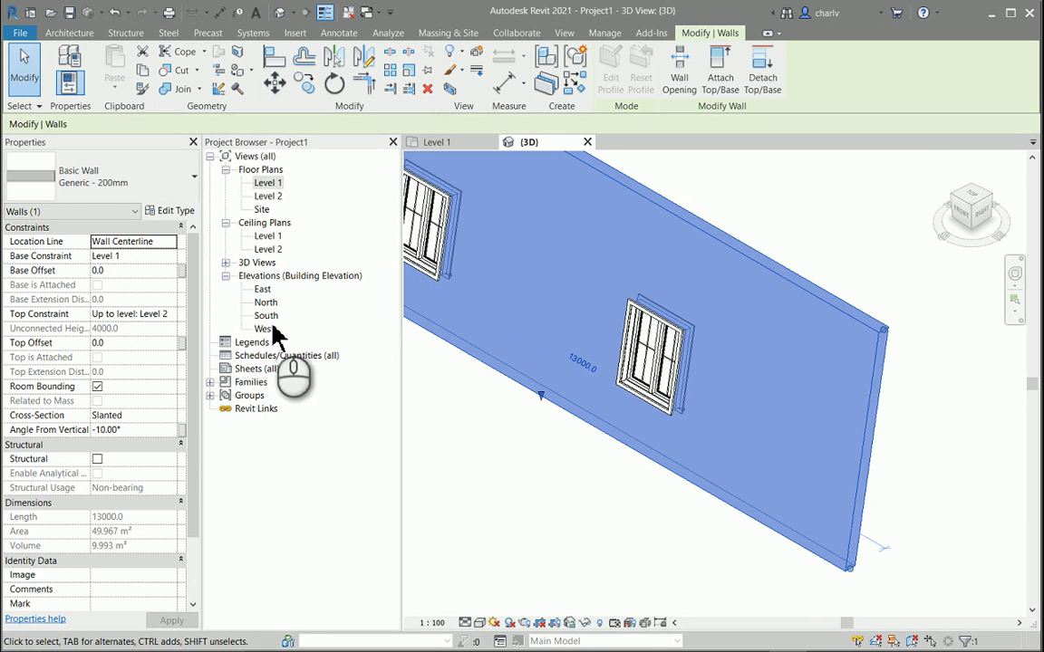
pyautogui.click(156, 430)
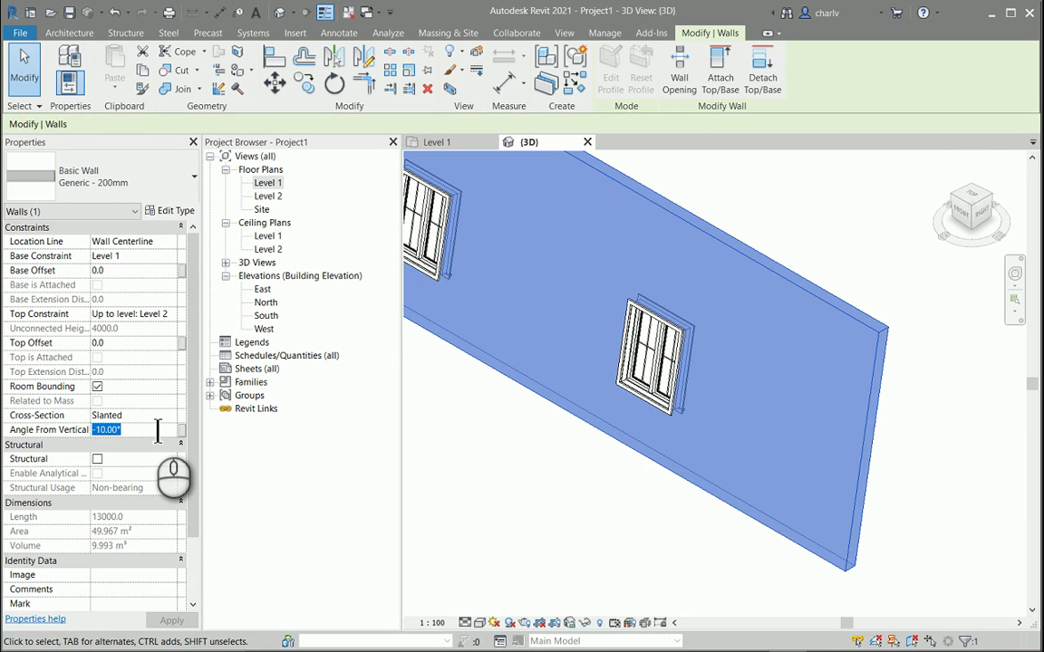
pyautogui.write('0')
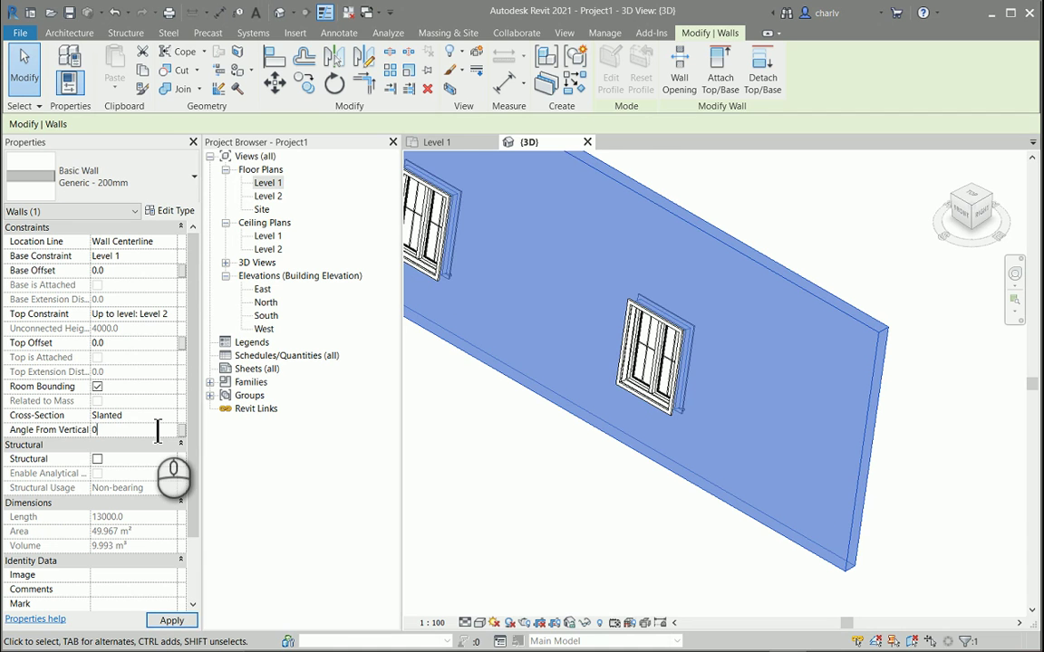
pyautogui.press('Return')
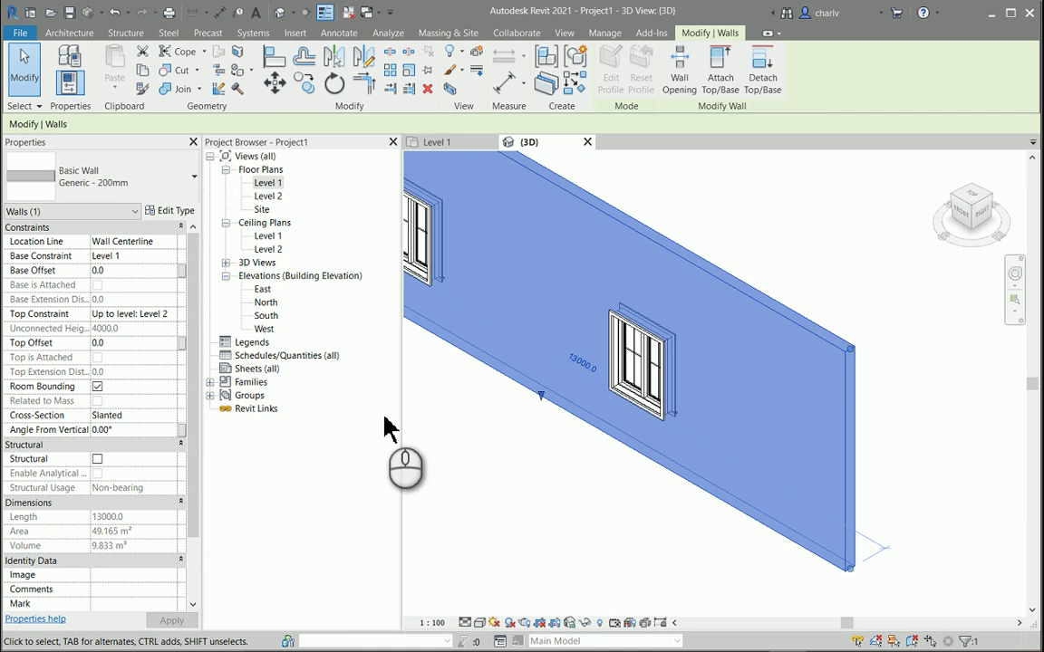
# Set the angle from vertical of the wall with the windows to 10° and deselect the wall.
pyautogui.click(143, 429)
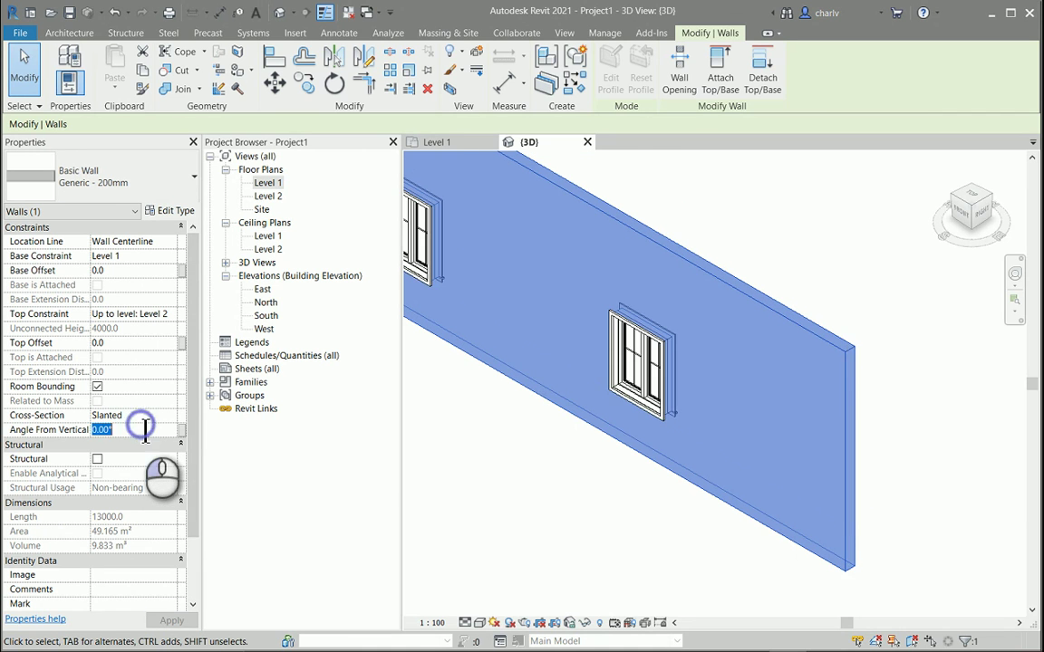
pyautogui.write('10')
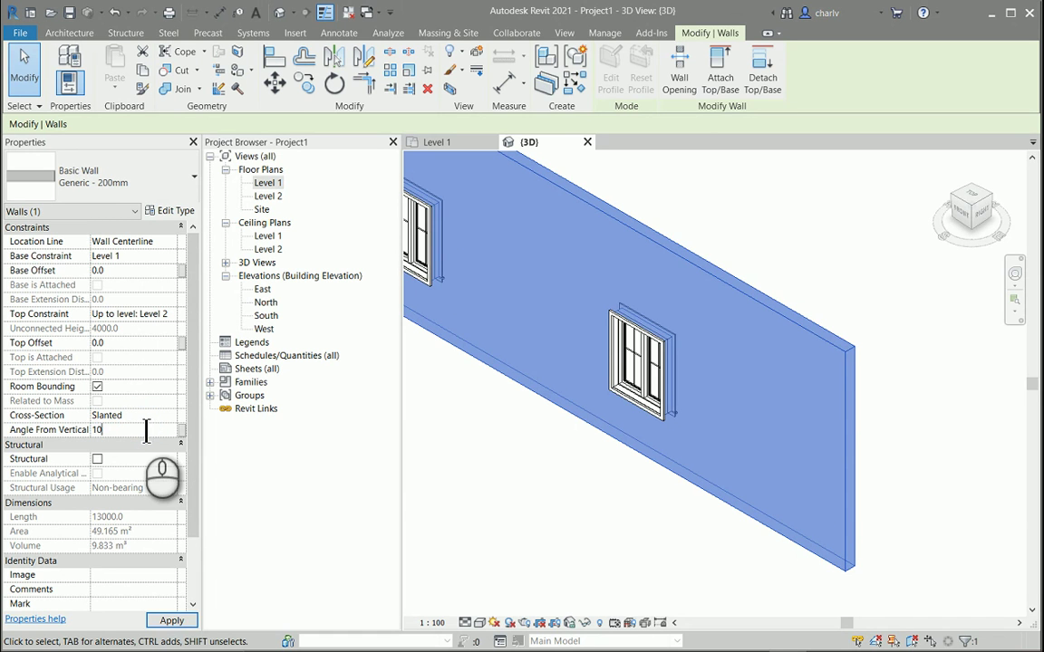
pyautogui.press('Return')
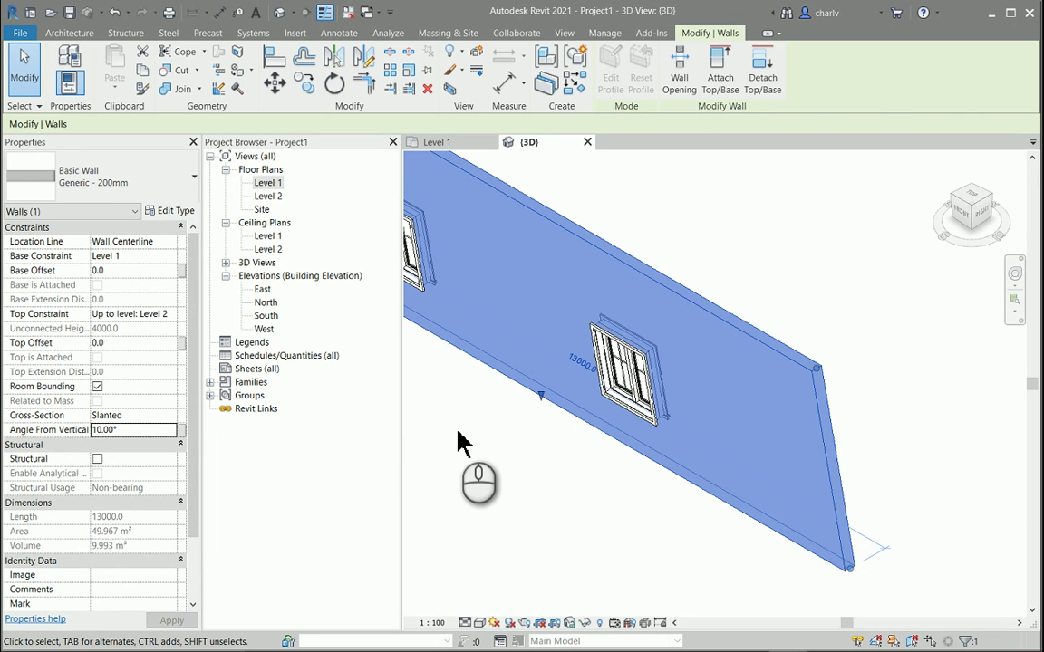
pyautogui.click(460, 442)
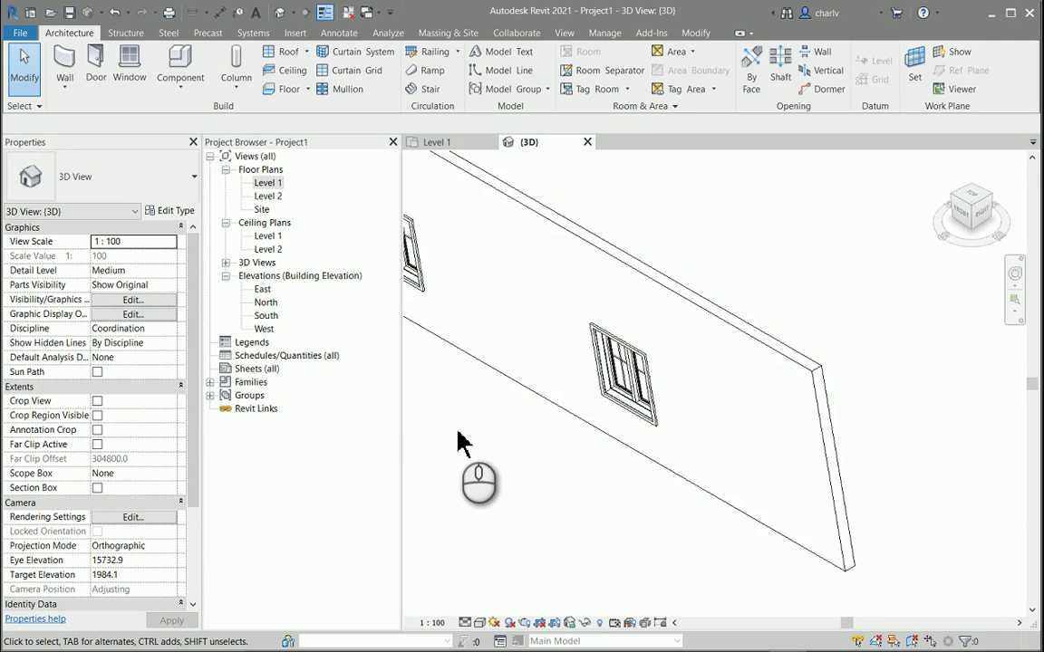
pyautogui.scroll(-3, 459, 438)
pyautogui.moveTo(483, 447); pyautogui.dragTo(729, 397, button='middle')
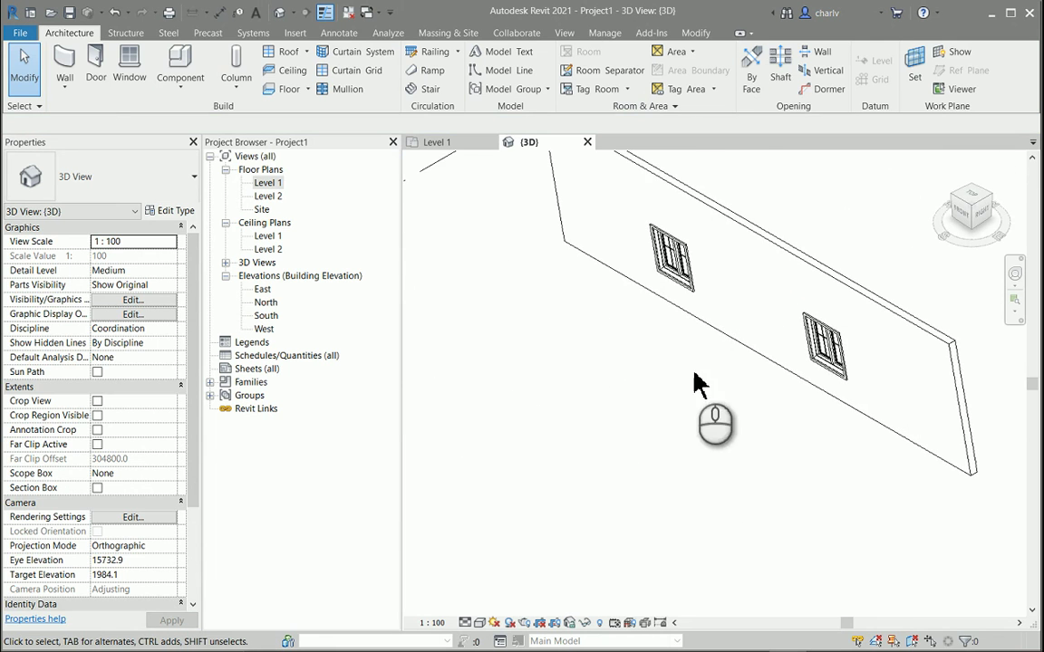
# On the Level 1 plan, draw a start-end-radius arc wall below the straight wall, with about 3418 mm radius and 107° sweep, bulging downward.
pyautogui.doubleClick(269, 183)
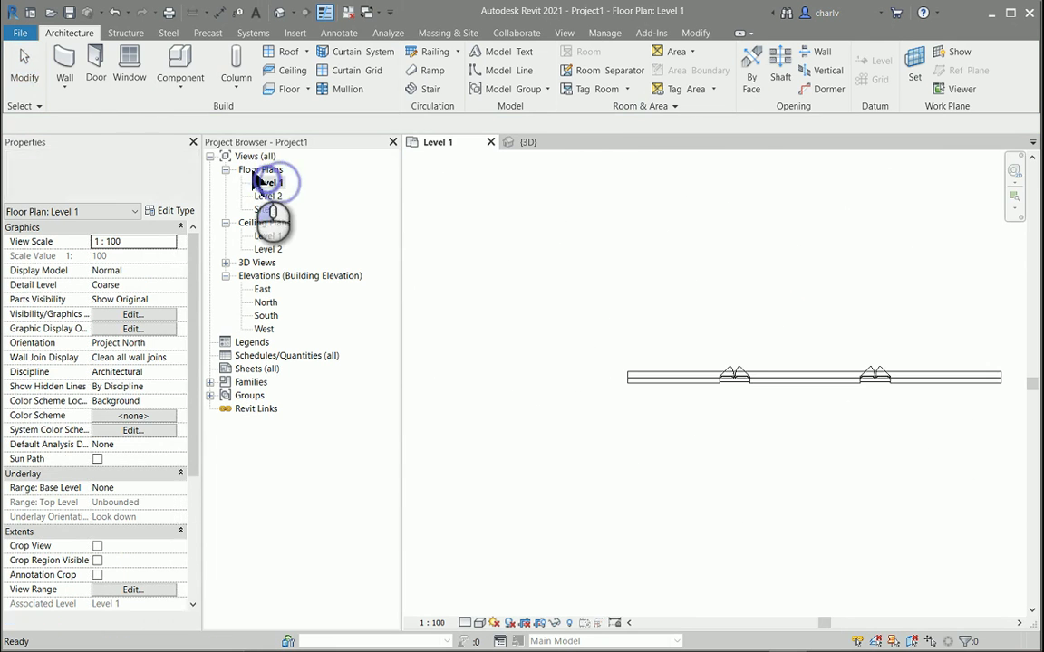
pyautogui.click(72, 110)
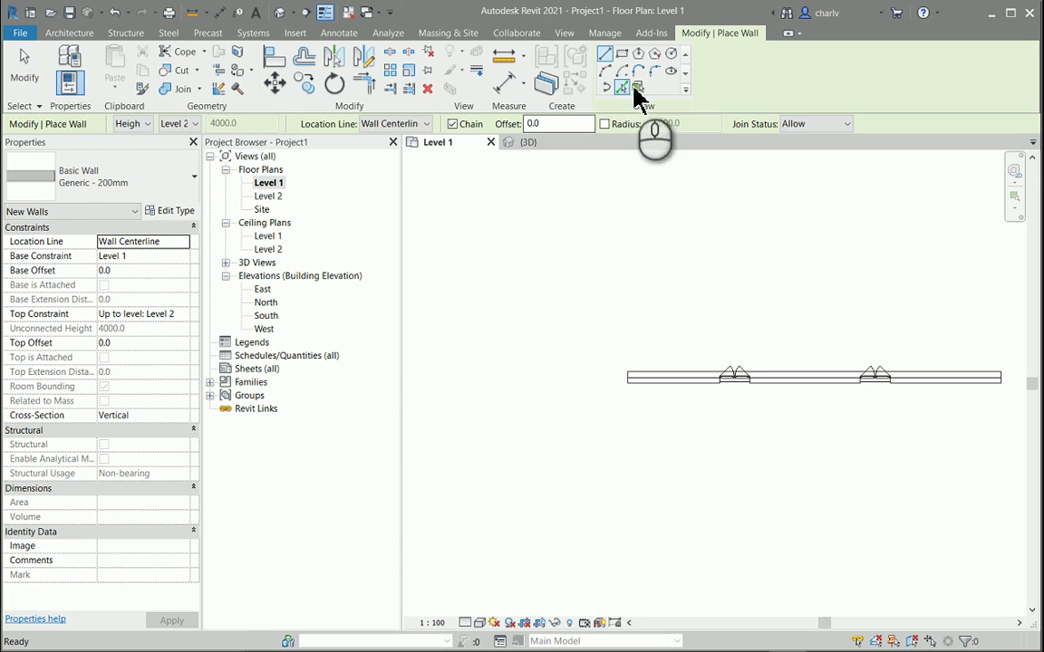
pyautogui.click(605, 71)
pyautogui.click(676, 466)
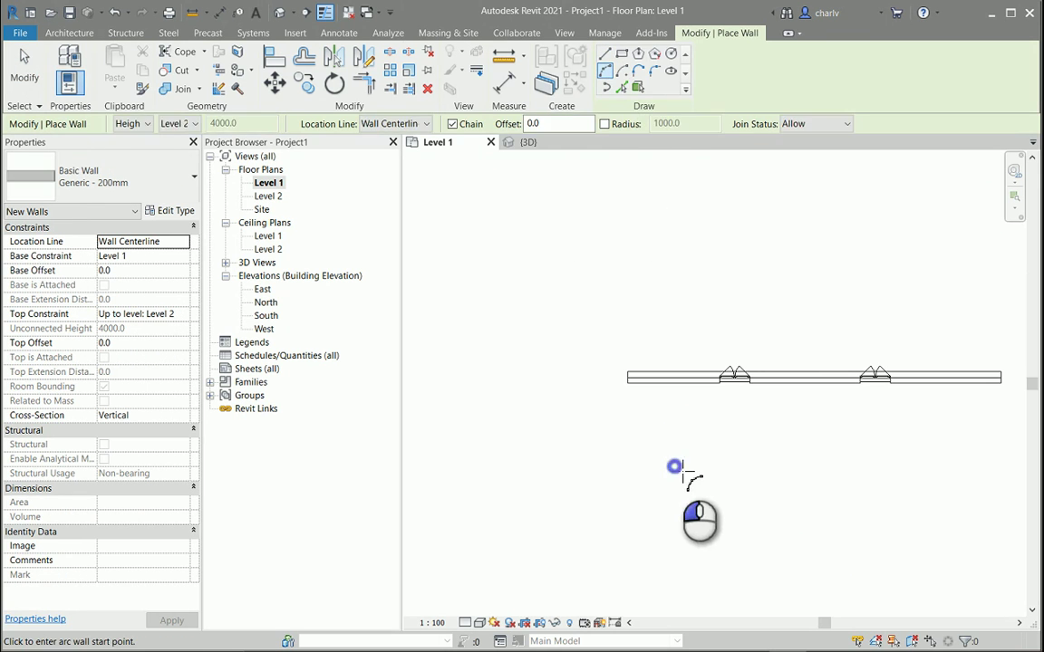
pyautogui.click(835, 467)
pyautogui.click(794, 508)
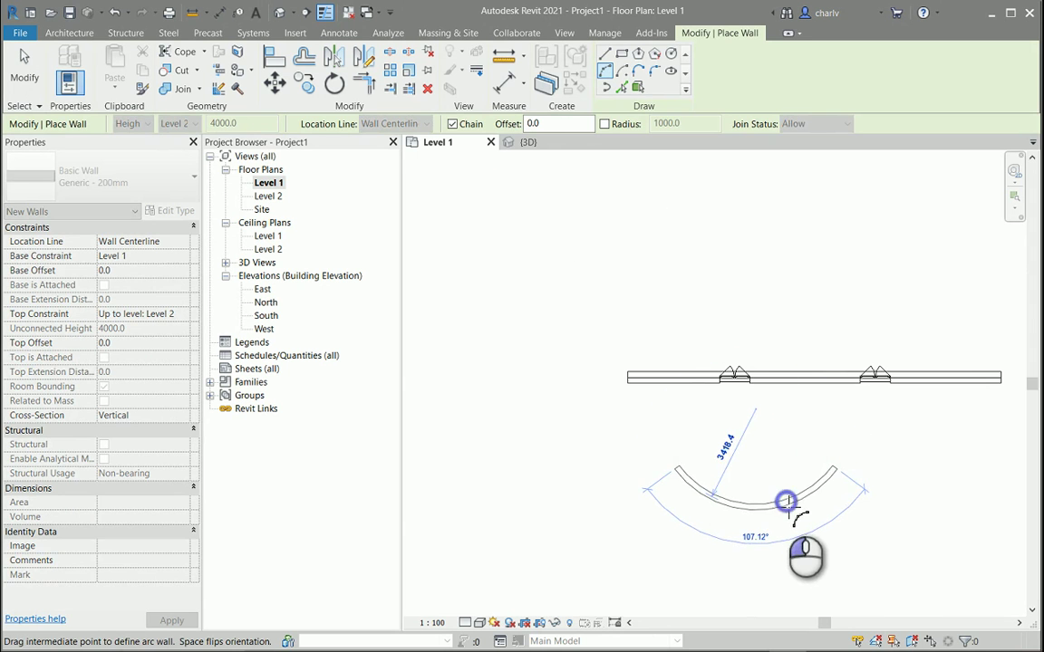
pyautogui.press('Escape')
pyautogui.press('Escape')
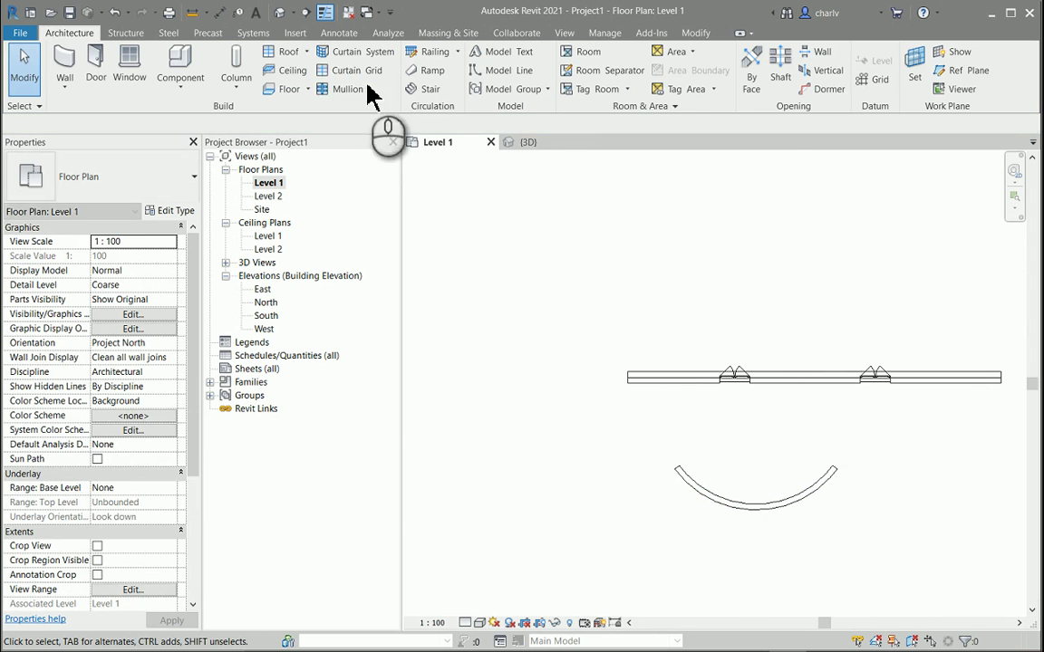
# In the 3D view, set the arc wall's cross-section to Slanted with an angle from vertical of 10°.
pyautogui.click(280, 12)
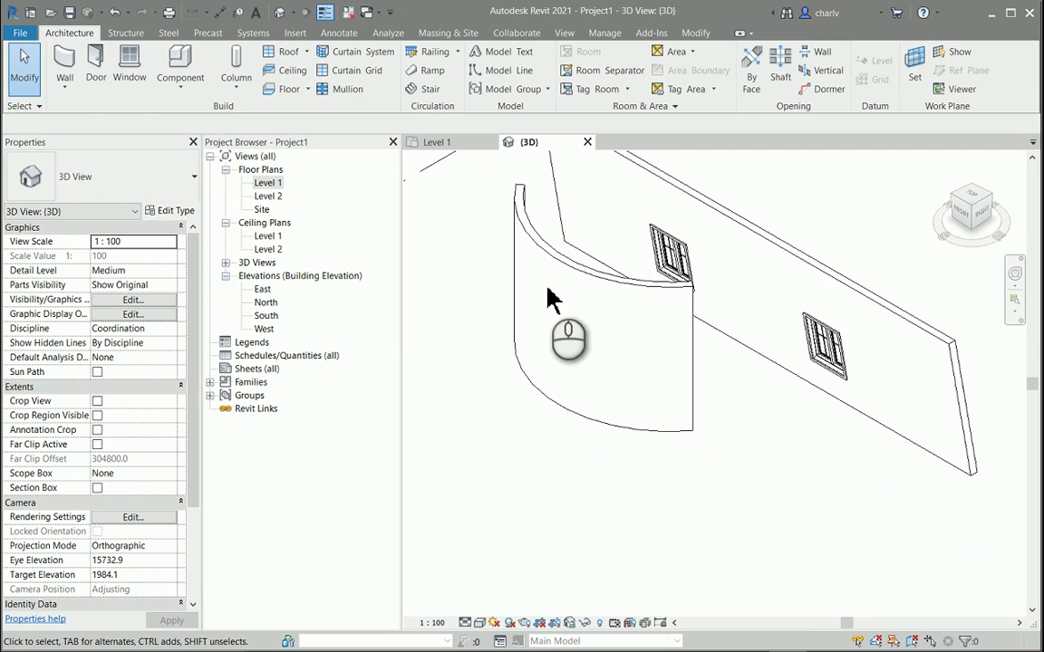
pyautogui.click(554, 284)
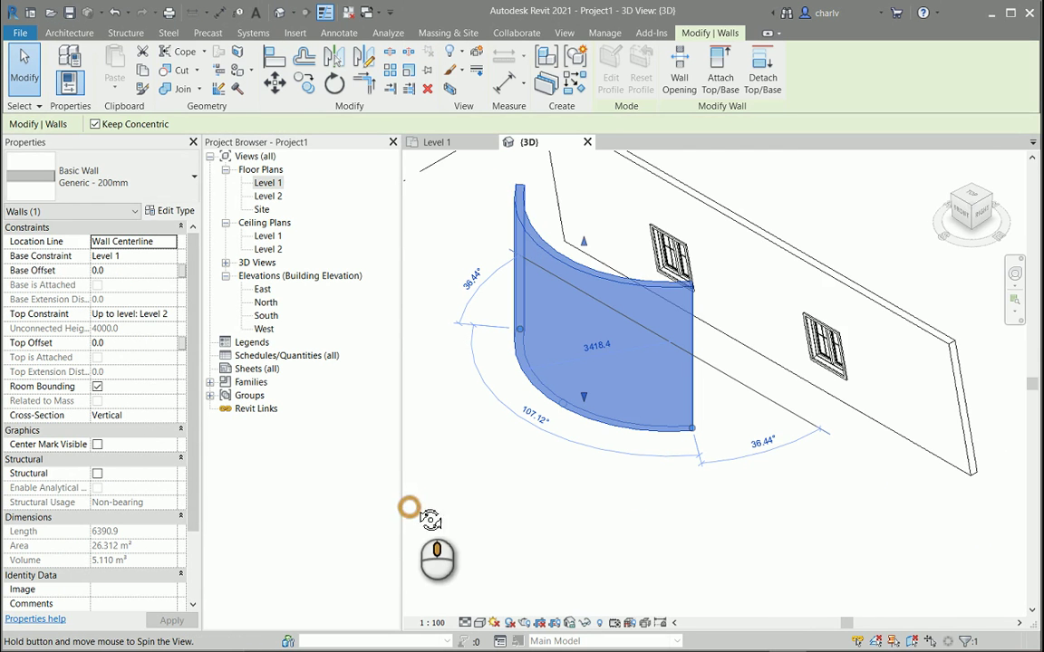
pyautogui.moveTo(409, 505)
pyautogui.keyDown('shift'); pyautogui.mouseDown(button='middle')
pyautogui.moveTo(396, 466)
pyautogui.moveTo(345, 448)
pyautogui.mouseUp(button='middle'); pyautogui.keyUp('shift')
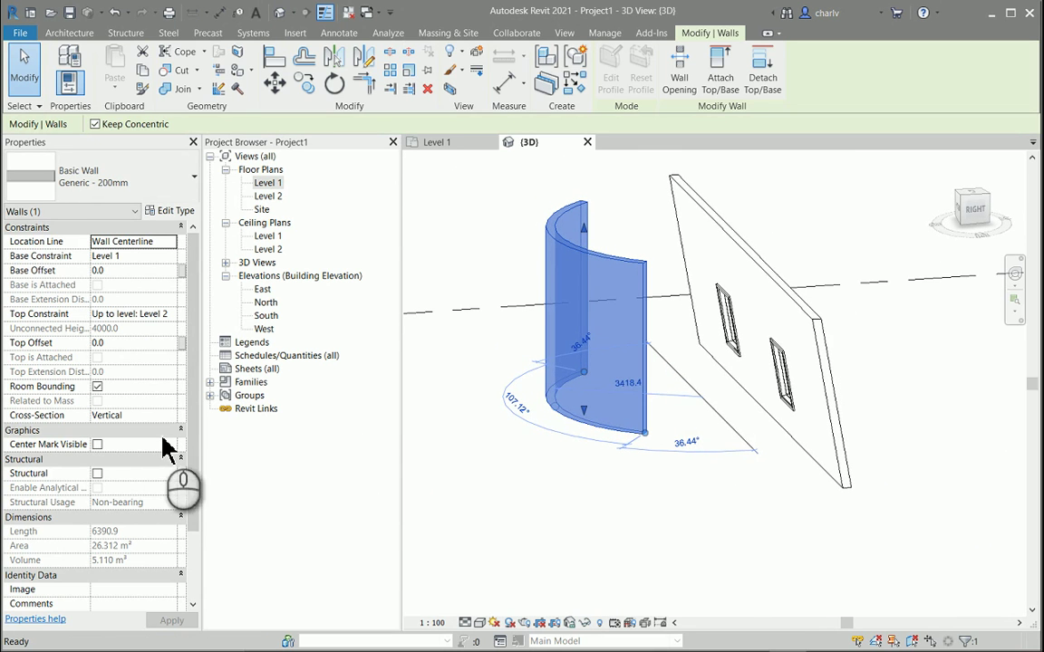
pyautogui.click(132, 417)
pyautogui.click(169, 415)
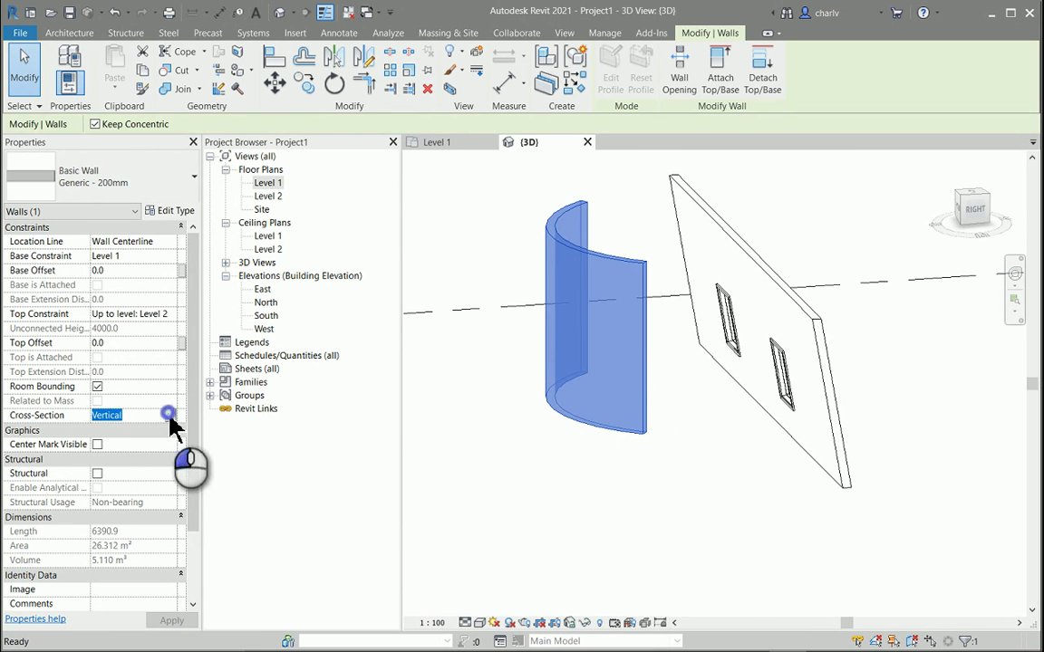
pyautogui.click(151, 429)
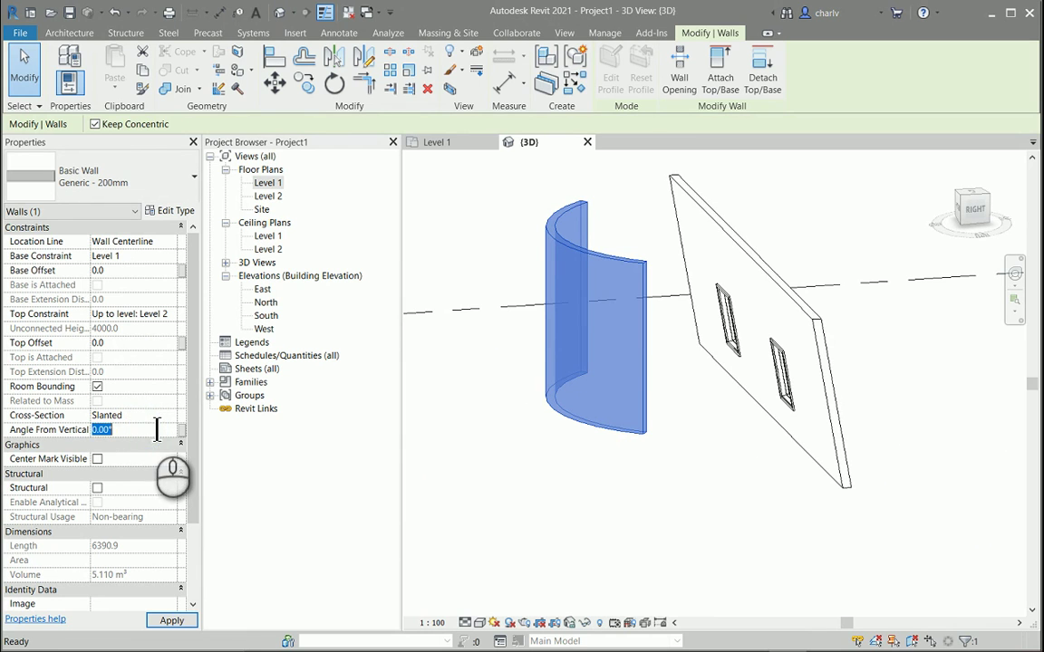
pyautogui.write('10')
pyautogui.press('Return')
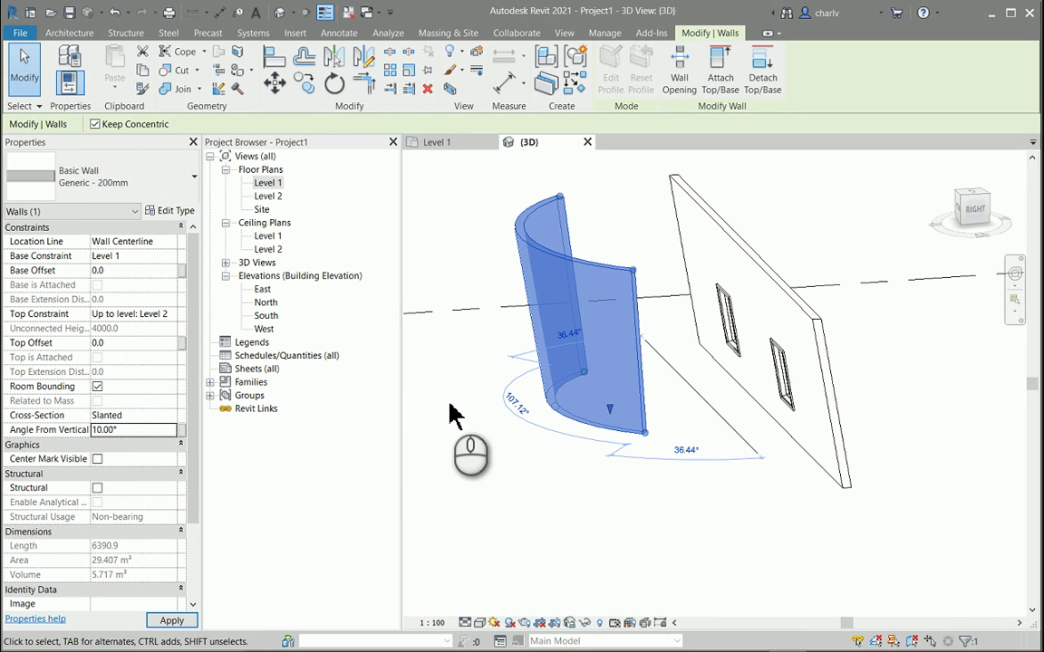
# Set the arc wall's angle from vertical to -10° and deselect the wall.
pyautogui.click(163, 428)
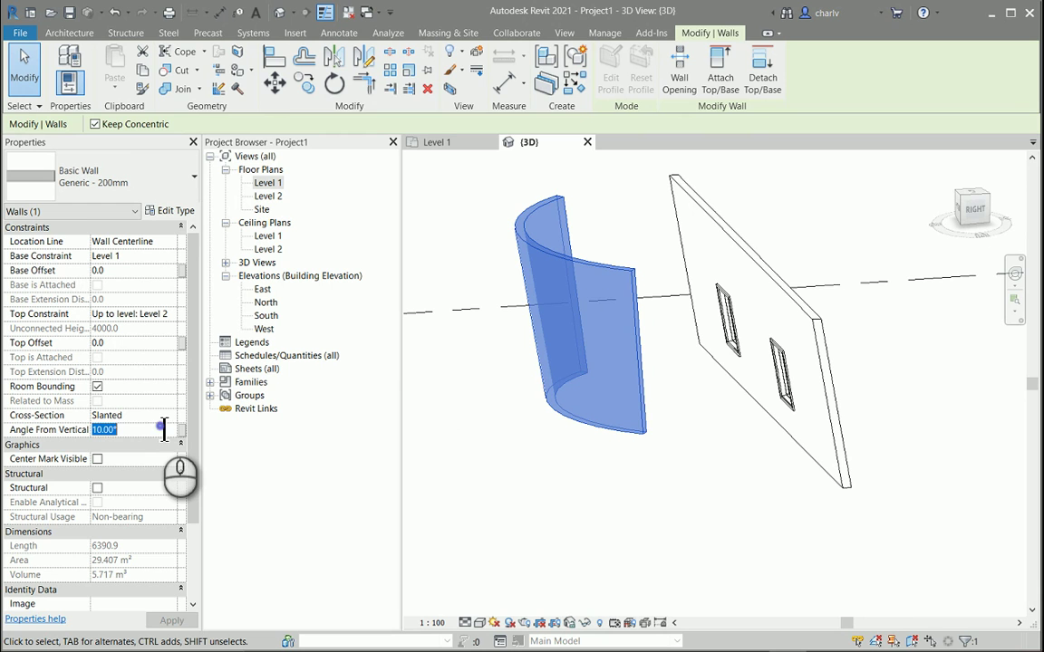
pyautogui.write('-10')
pyautogui.press('Return')
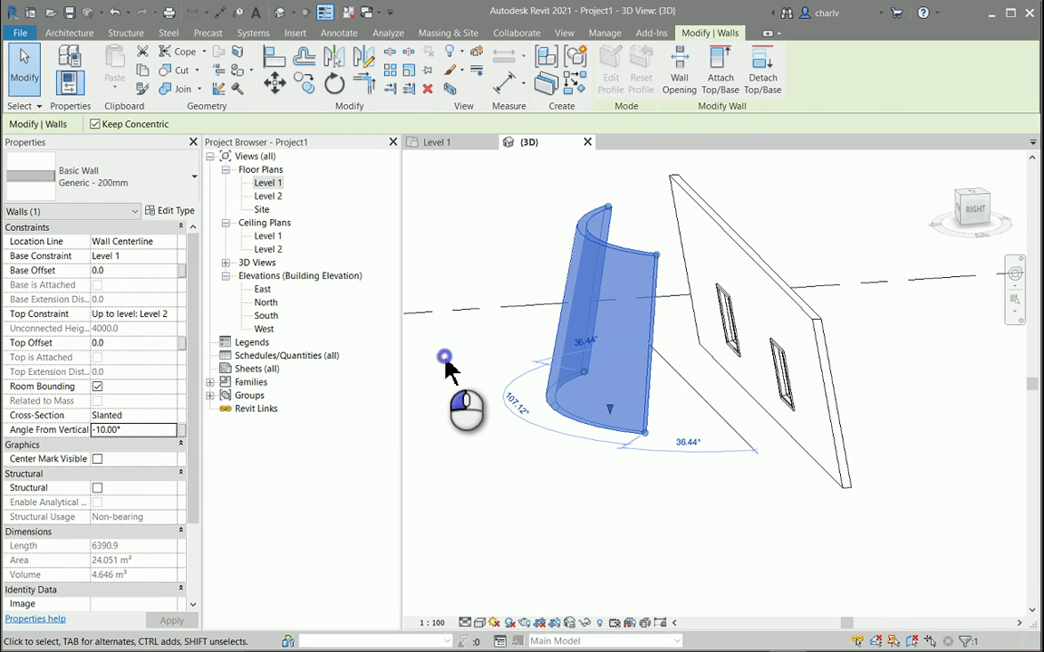
pyautogui.click(447, 367)
pyautogui.keyDown('shift'); pyautogui.moveTo(446, 363); pyautogui.dragTo(446, 390, button='middle'); pyautogui.keyUp('shift')
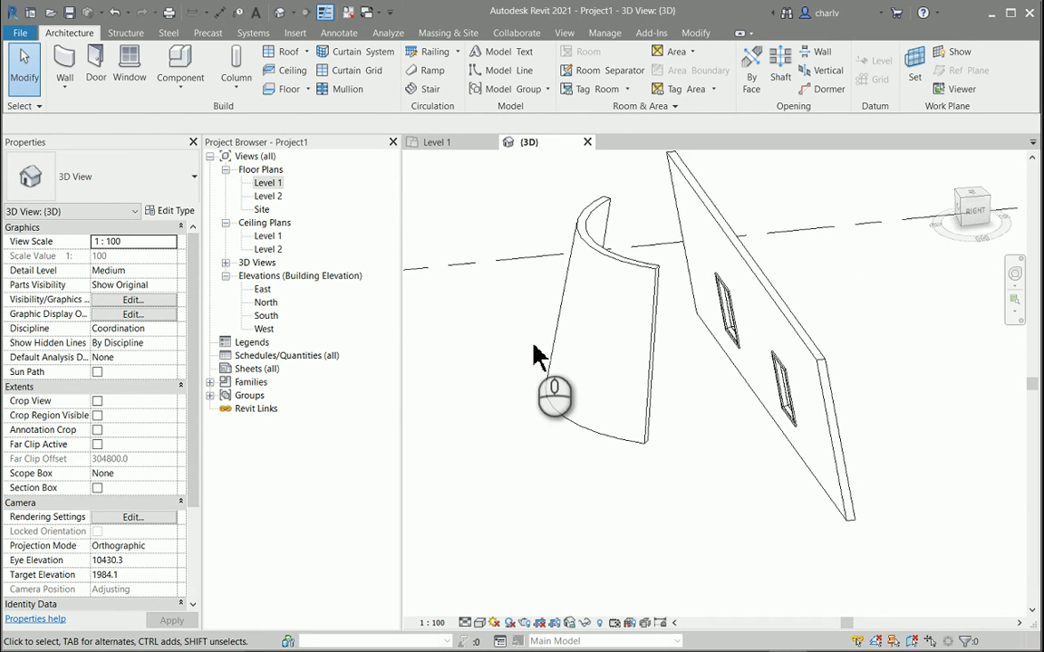
# Change the slanted arc wall's type to the Storefront curtain wall and deselect it.
pyautogui.click(603, 257)
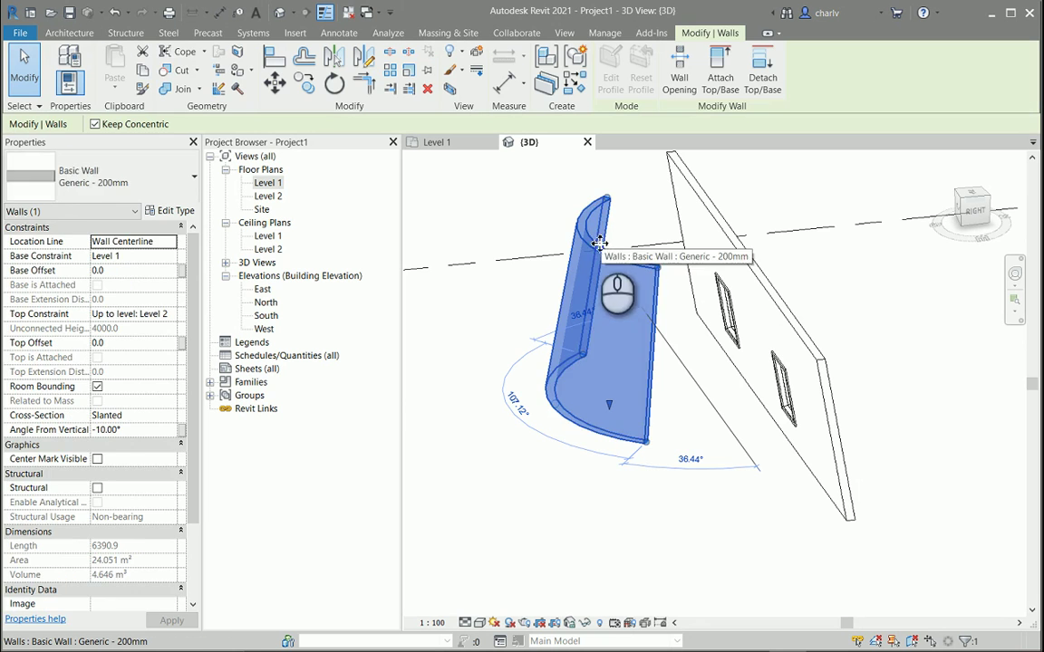
pyautogui.click(176, 185)
pyautogui.scroll(-5, 136, 342)
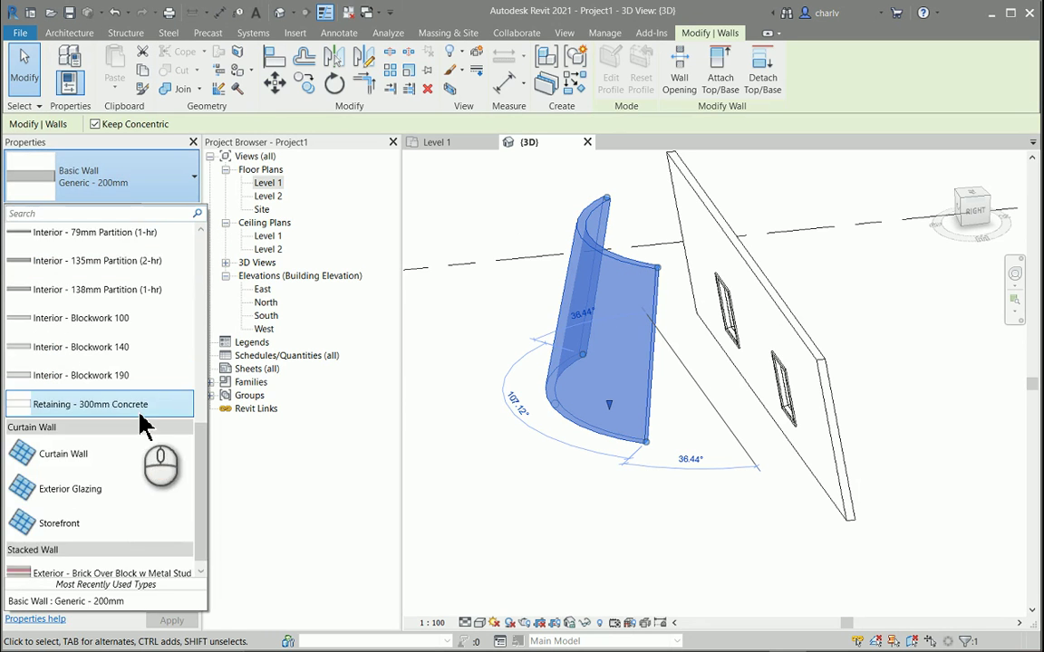
pyautogui.click(122, 517)
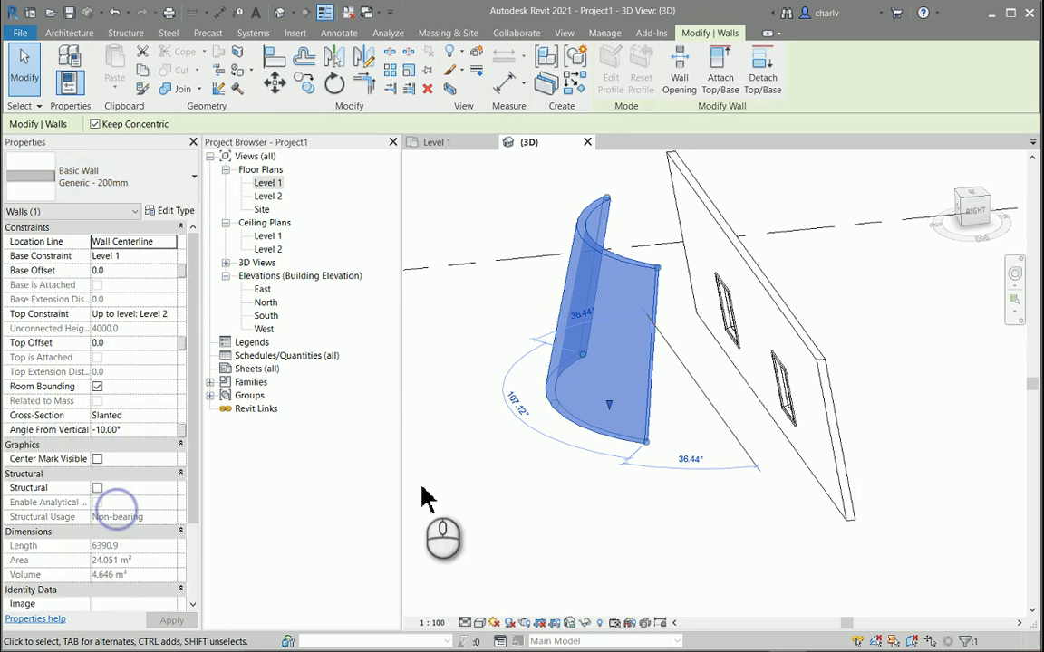
pyautogui.click(485, 489)
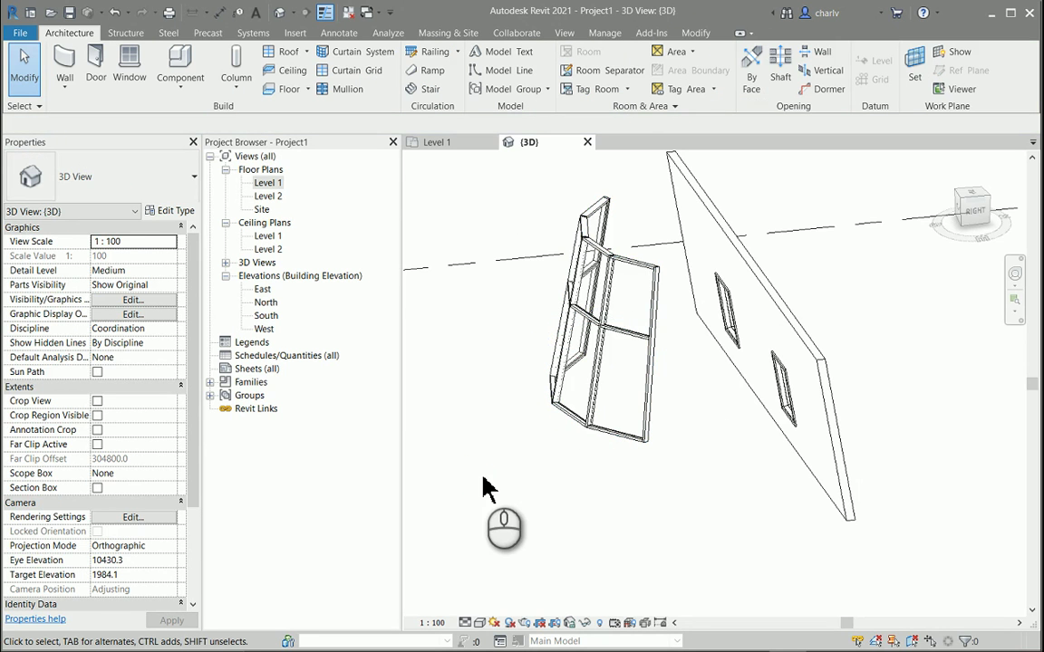
# Check the storefront wall's angle from vertical, deselect the wall, and set the 3D view's visual style to Shaded.
pyautogui.keyDown('shift'); pyautogui.moveTo(485, 489); pyautogui.dragTo(480, 464, button='middle'); pyautogui.keyUp('shift')
pyautogui.click(627, 306)
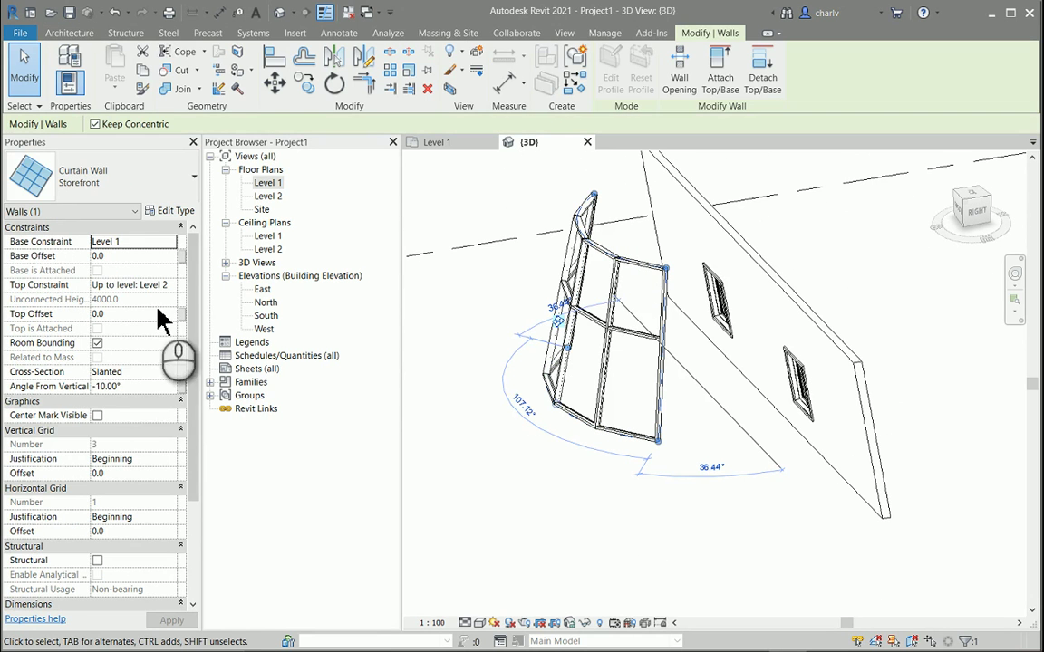
pyautogui.click(144, 386)
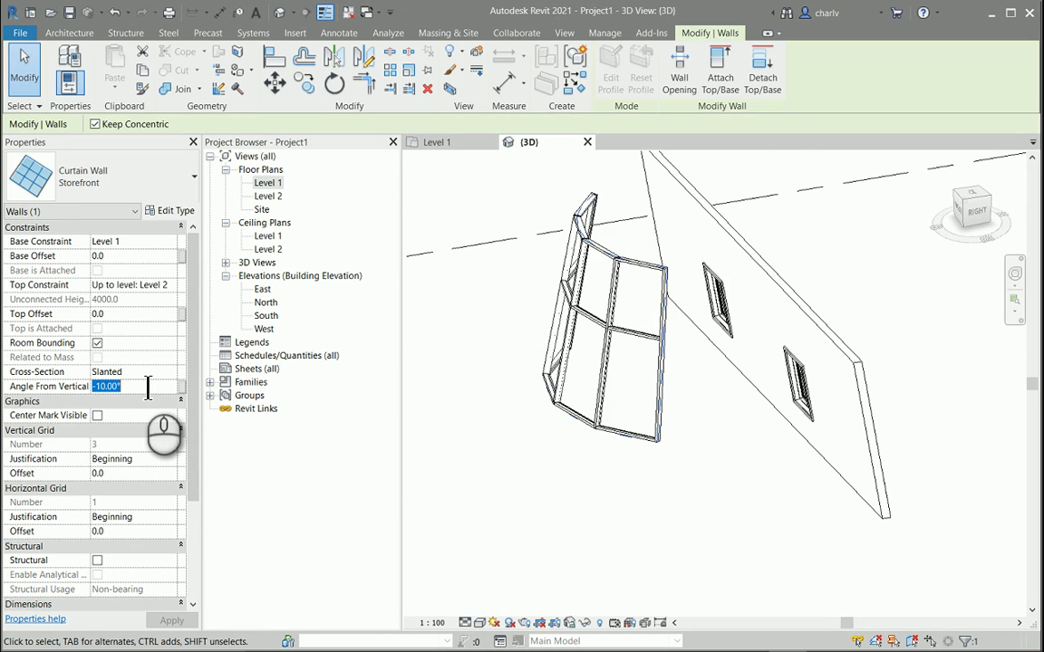
pyautogui.click(487, 398)
pyautogui.press('s')
pyautogui.press('d')
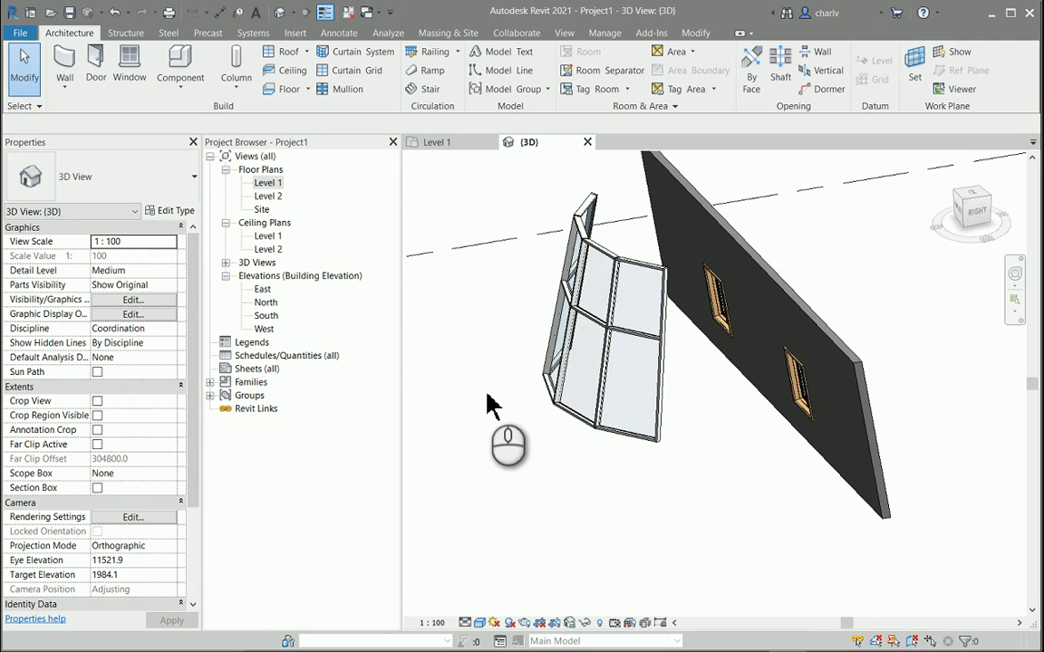